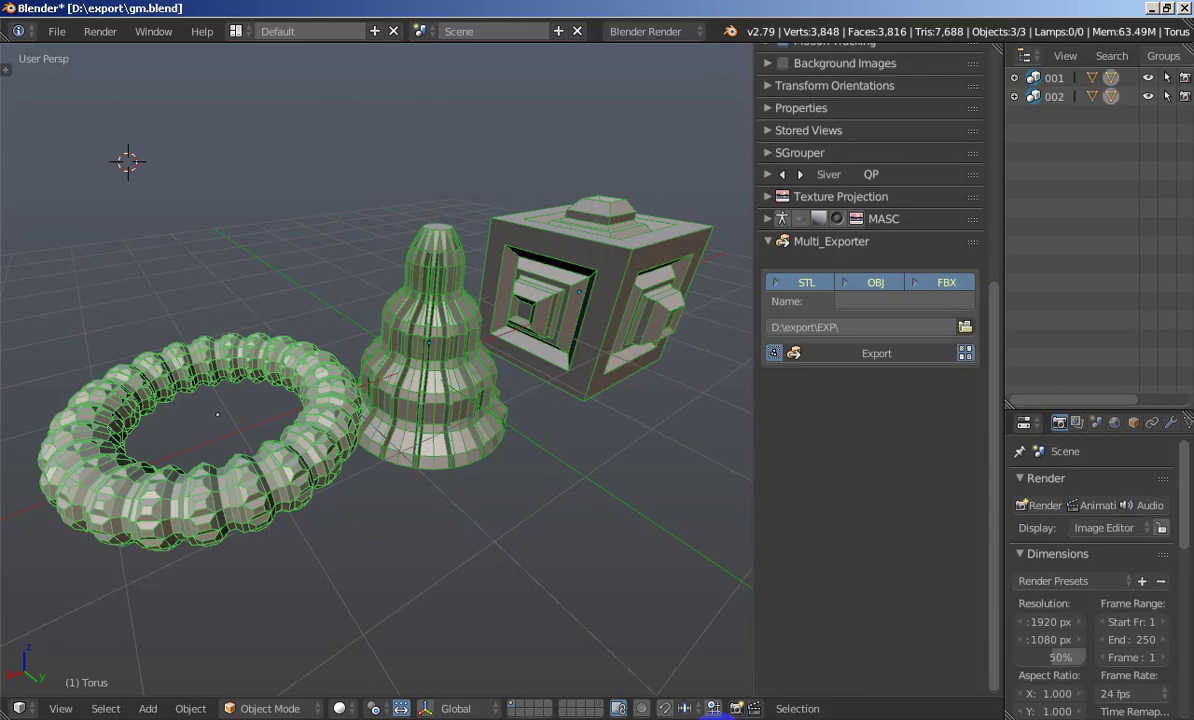
Enable Multi_Exporter's 'Simplified and advanced modes' in Preferences, keeping the underscore separator
key(ctrl+alt+u)
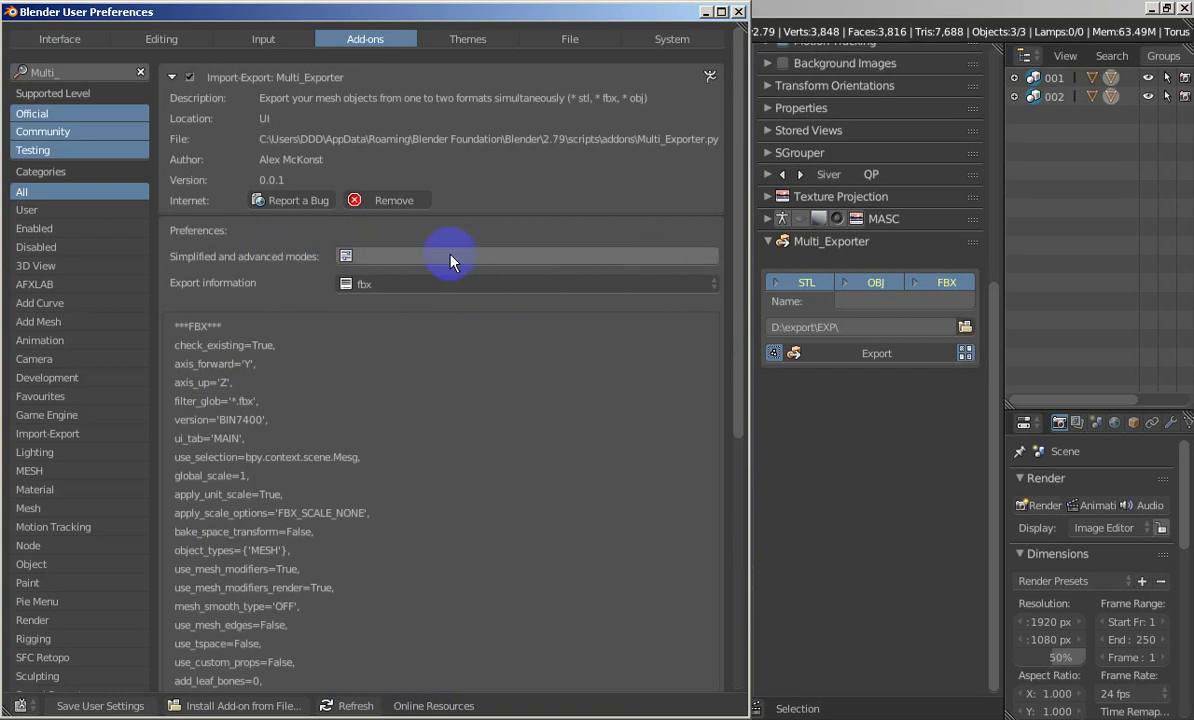
click(450, 258)
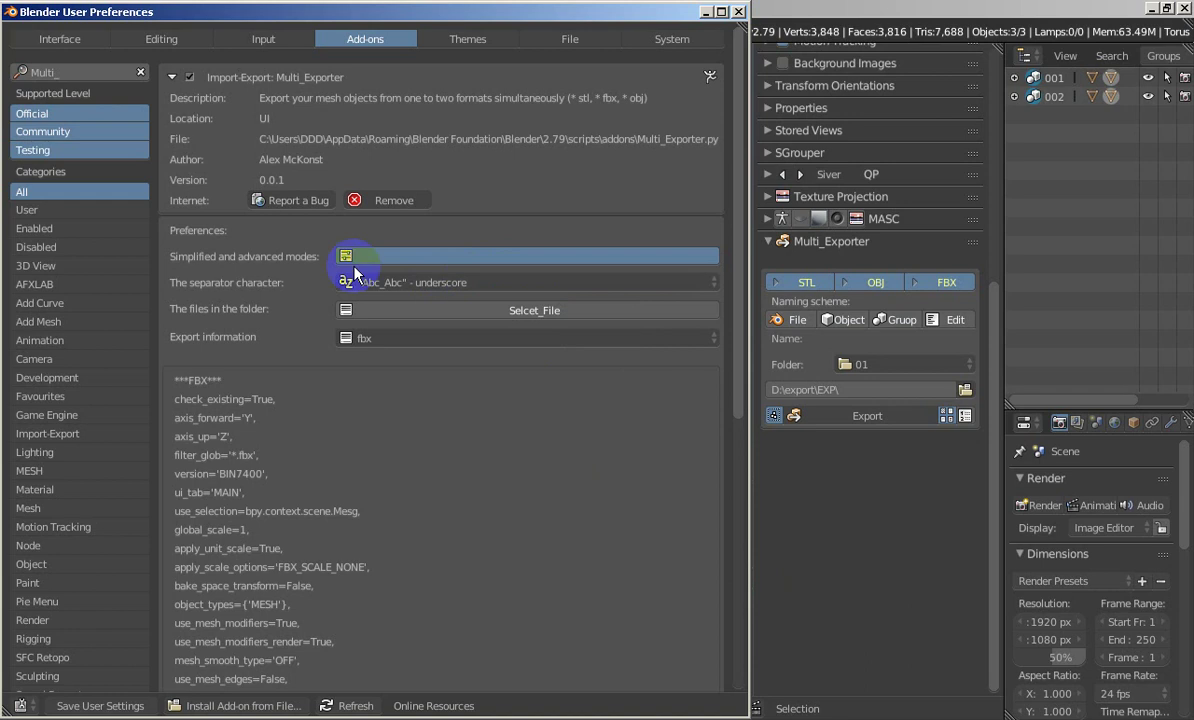
click(423, 282)
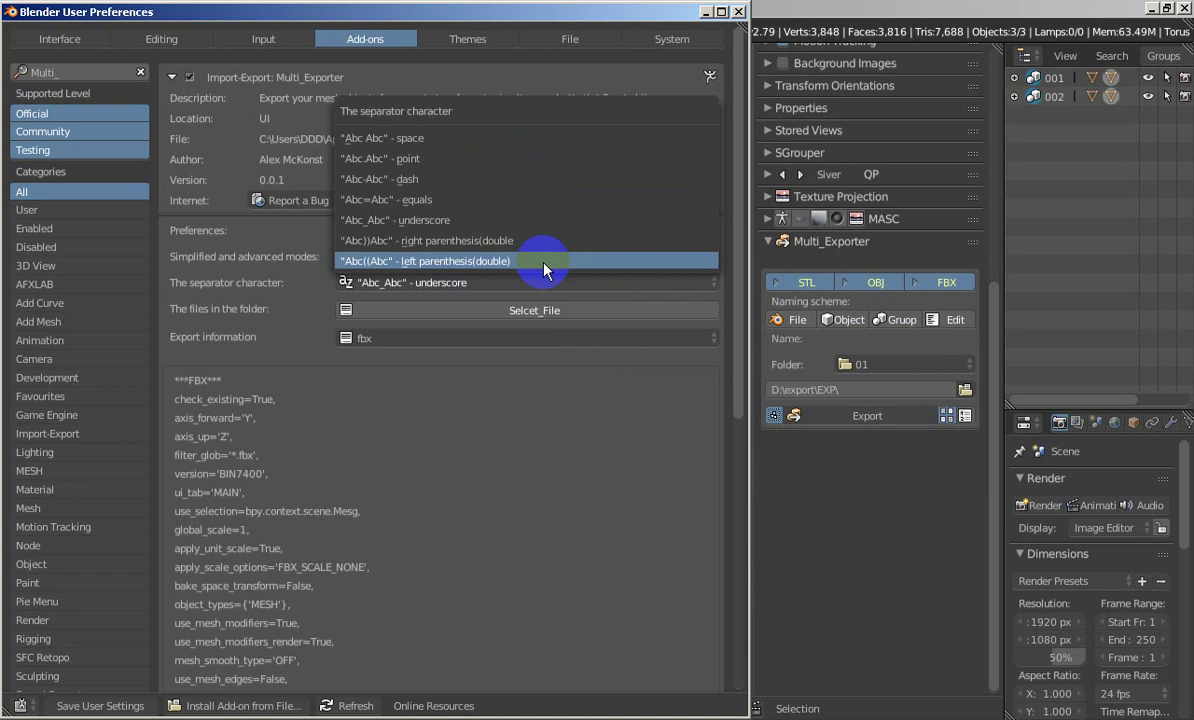
click(681, 397)
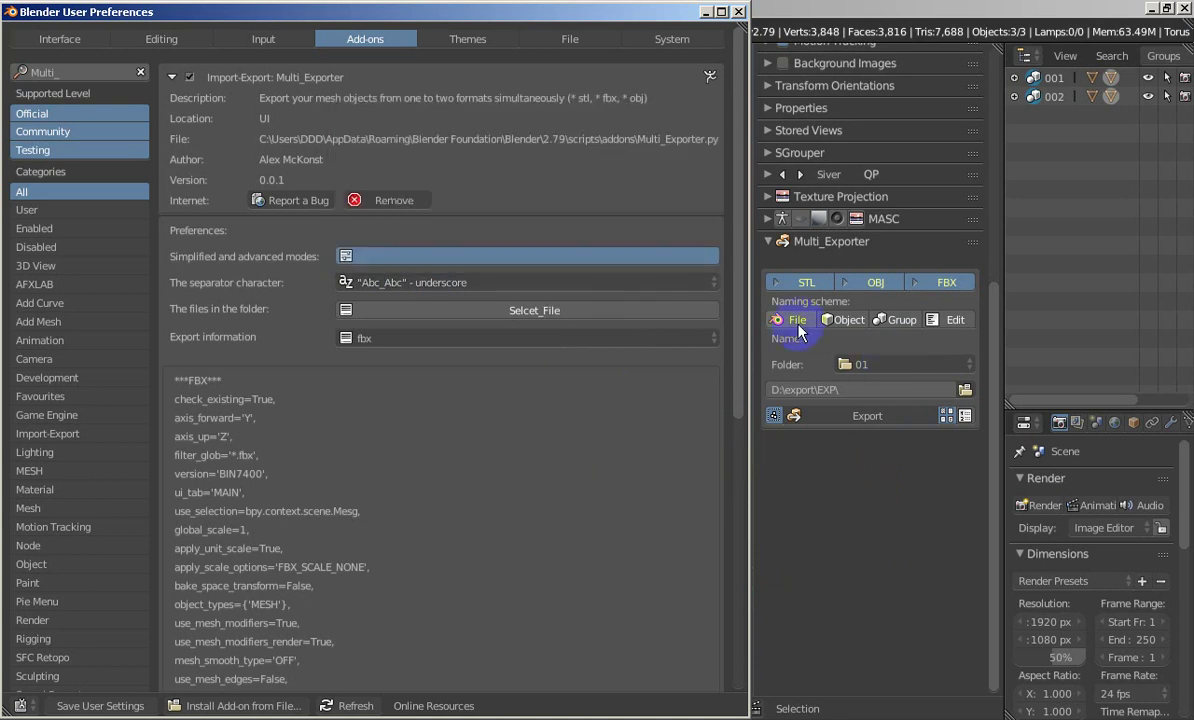
click(705, 11)
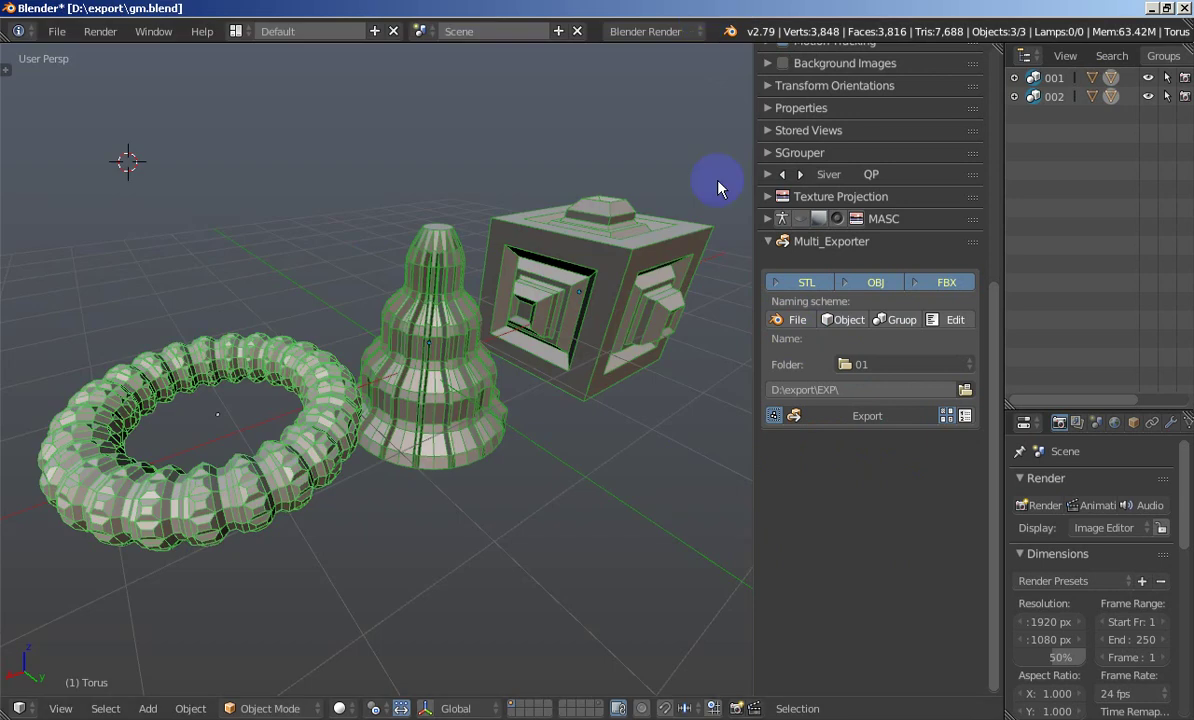
Select the cone in the viewport
right_click(342, 375)
right_click(386, 333)
right_click(506, 261)
right_click(455, 254)
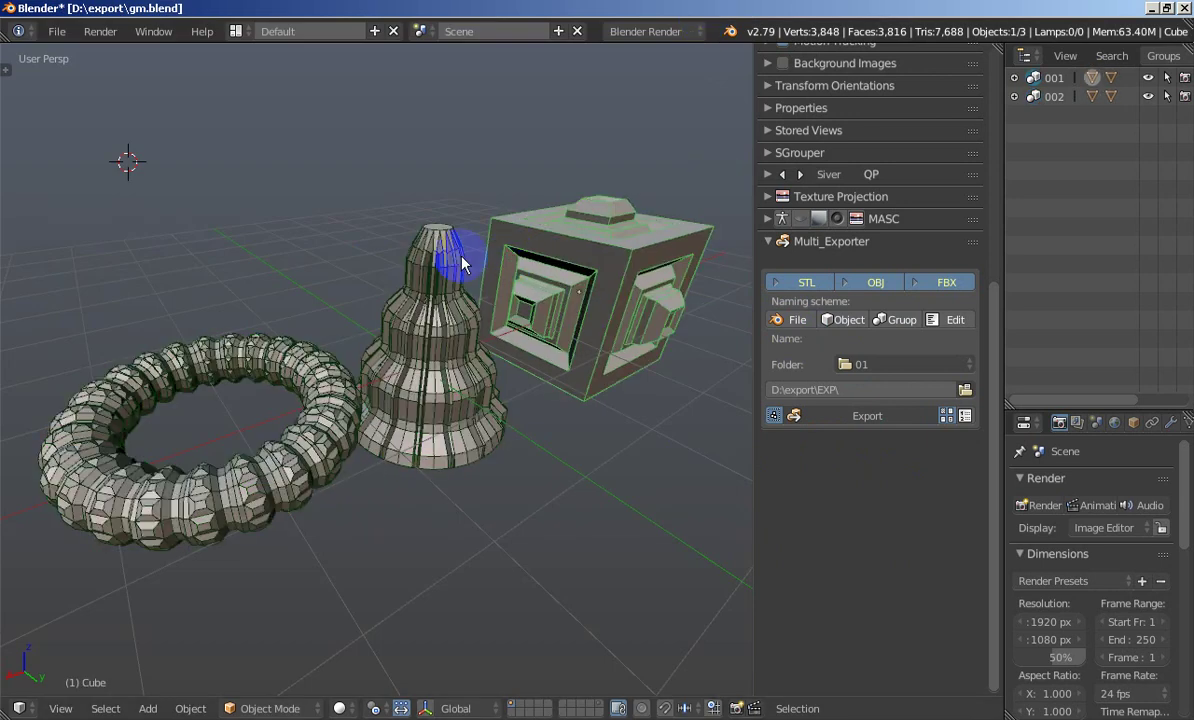
Build the export name from object name, group and file prefix gm
click(842, 320)
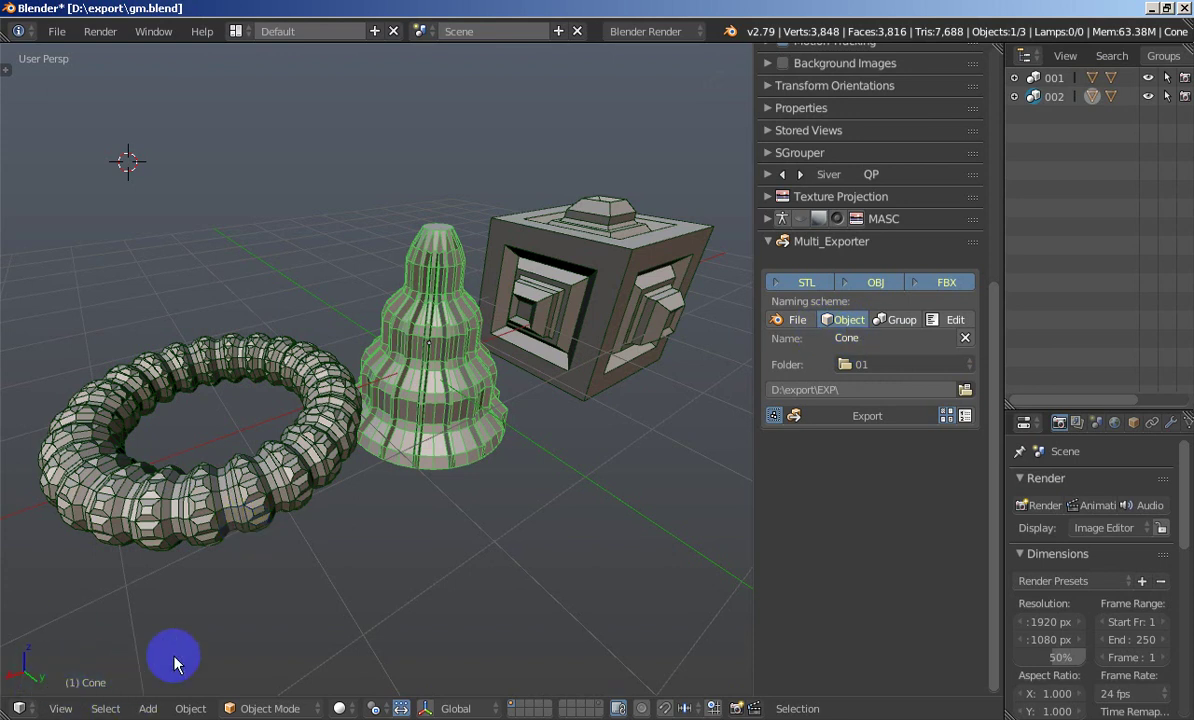
click(890, 320)
click(882, 366)
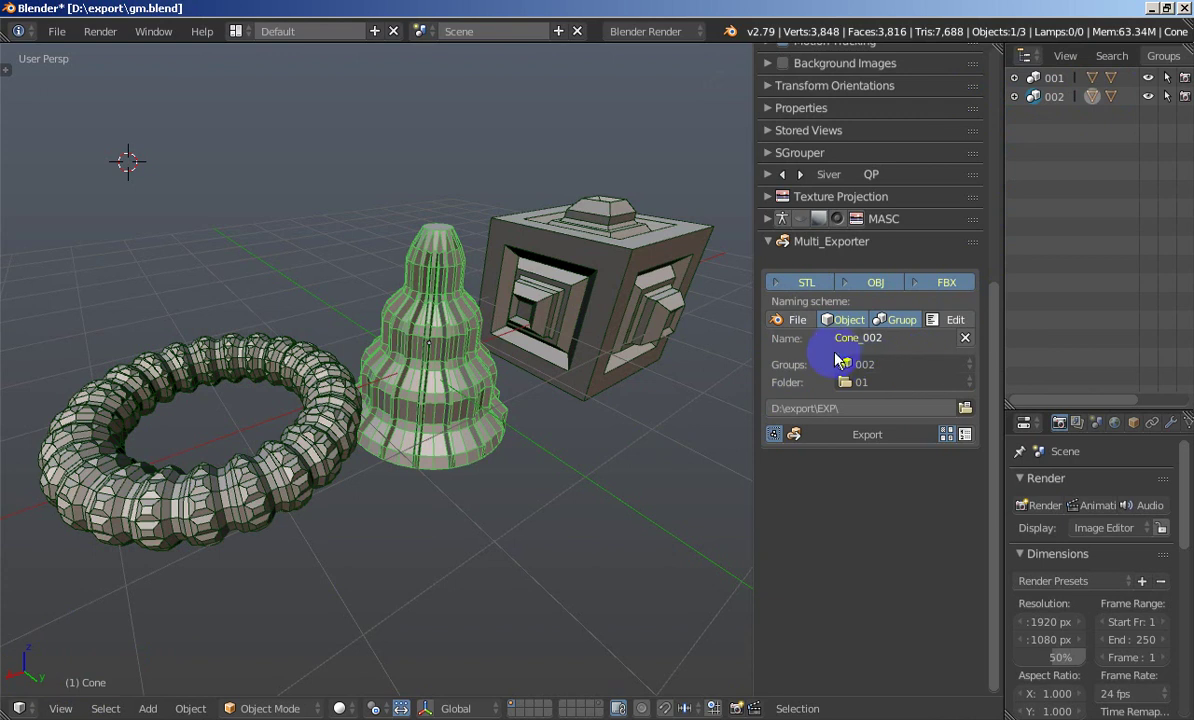
click(800, 321)
click(808, 327)
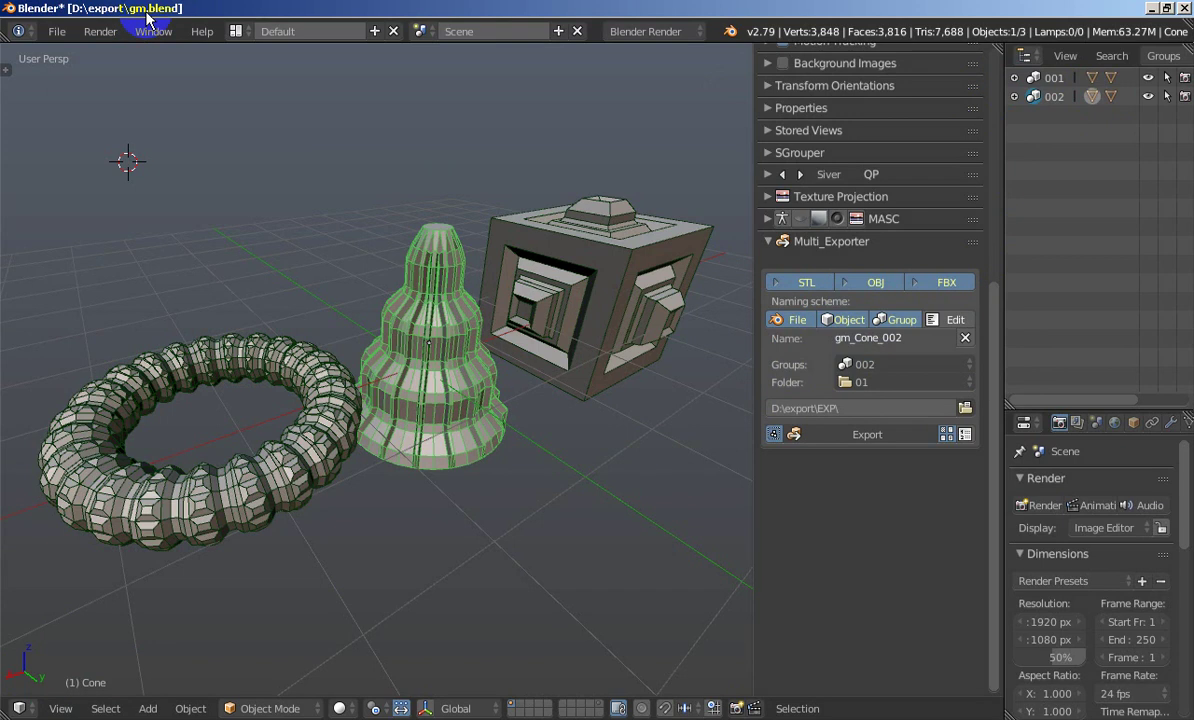
Re-toggle the object, file and group name parts so the name reads gm_Cone_002
click(843, 330)
click(790, 320)
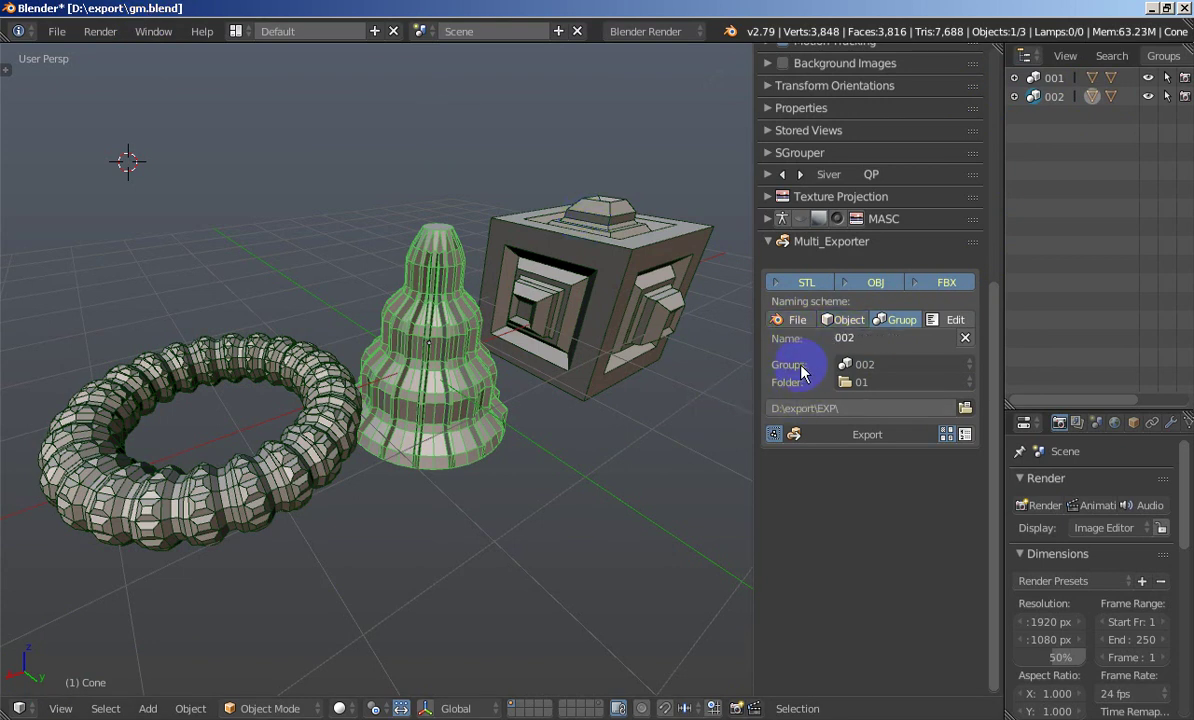
click(895, 320)
click(843, 320)
click(790, 320)
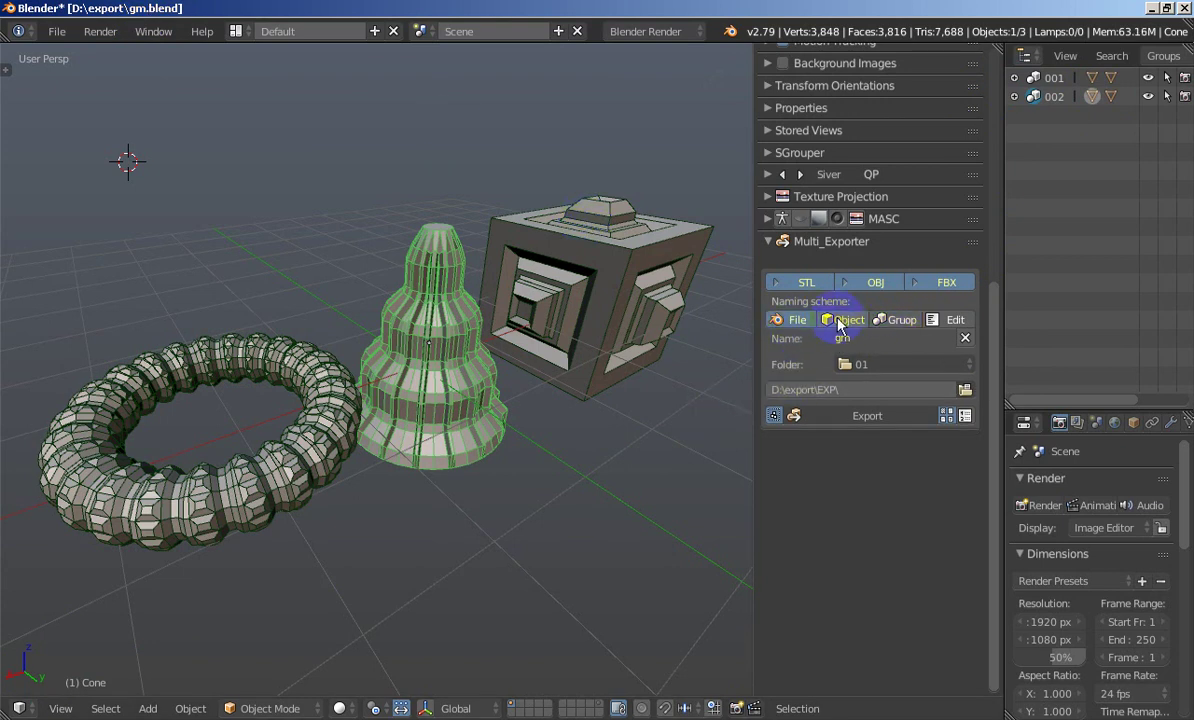
click(895, 320)
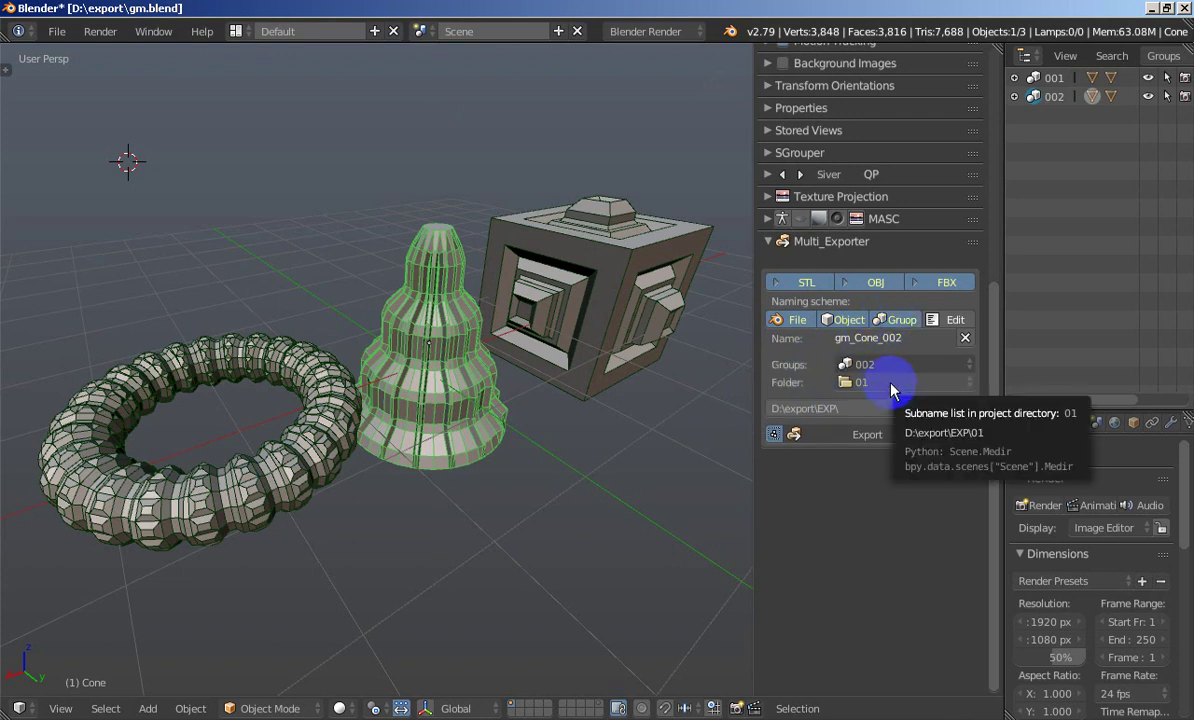
click(868, 382)
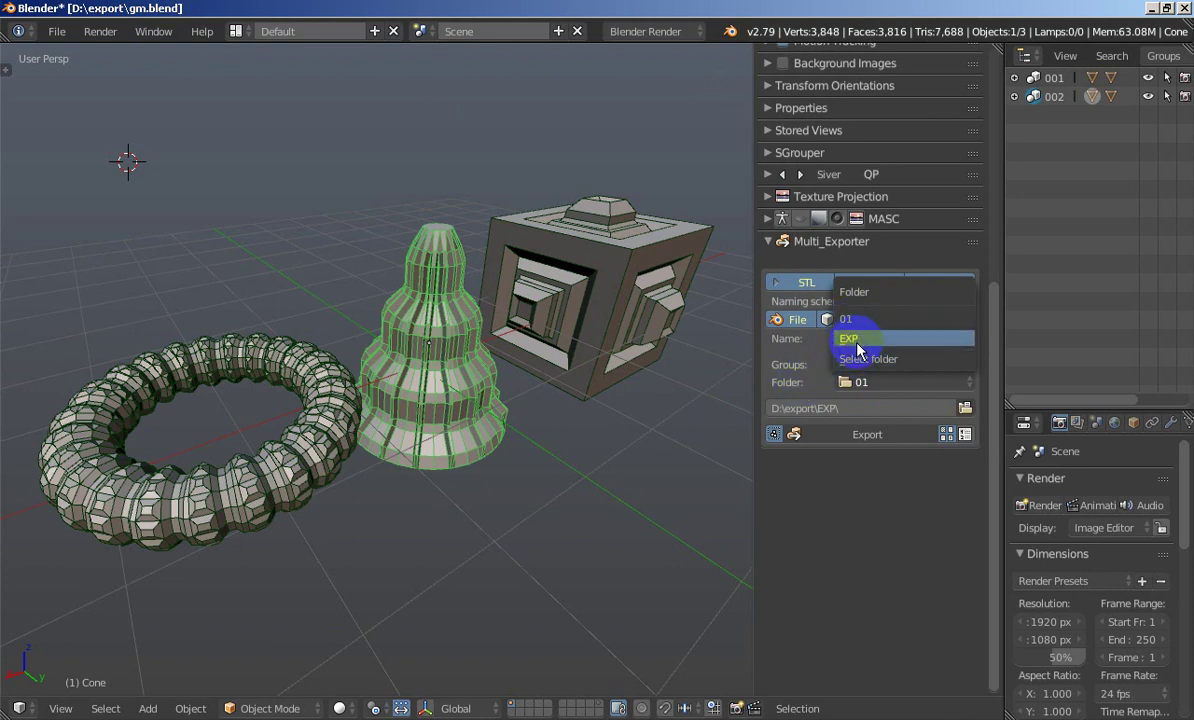
click(853, 320)
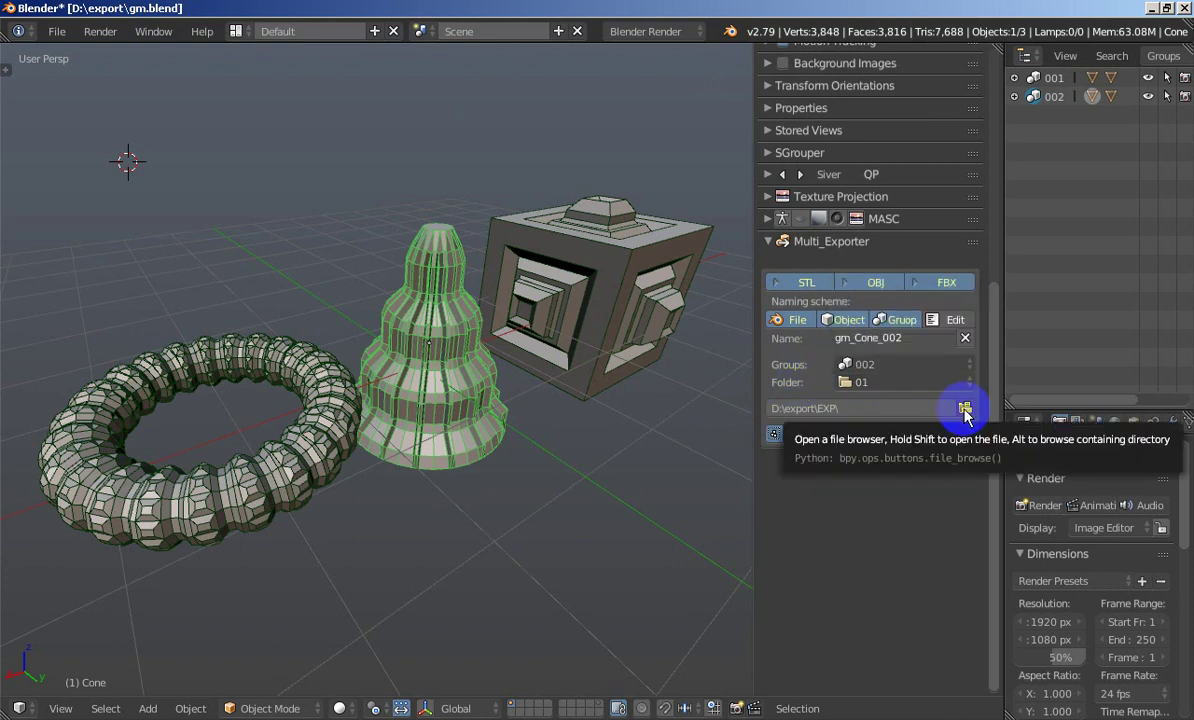
shift+click(965, 409)
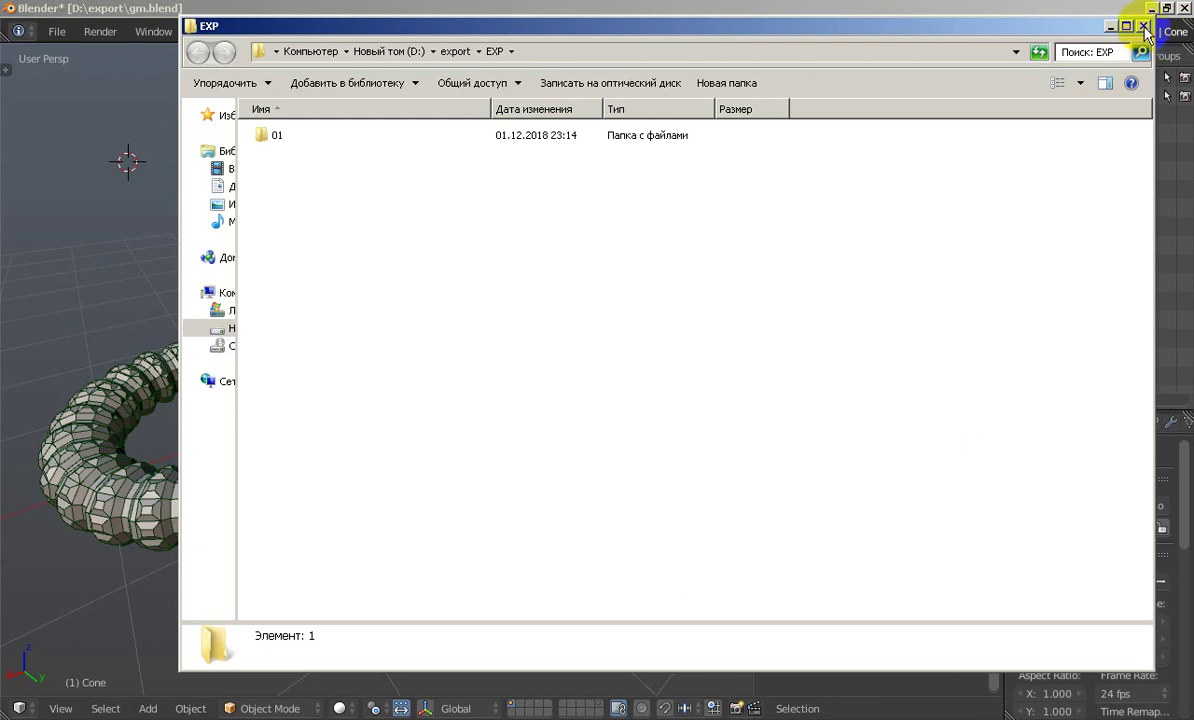
click(1143, 26)
click(965, 409)
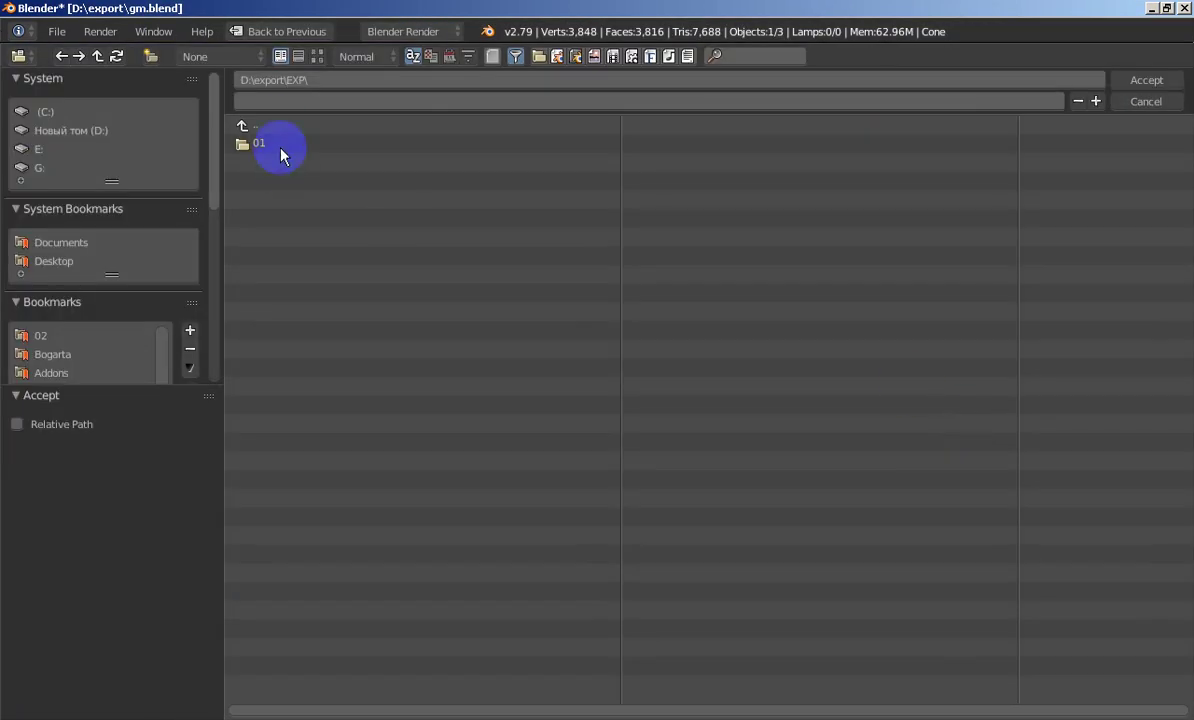
click(275, 124)
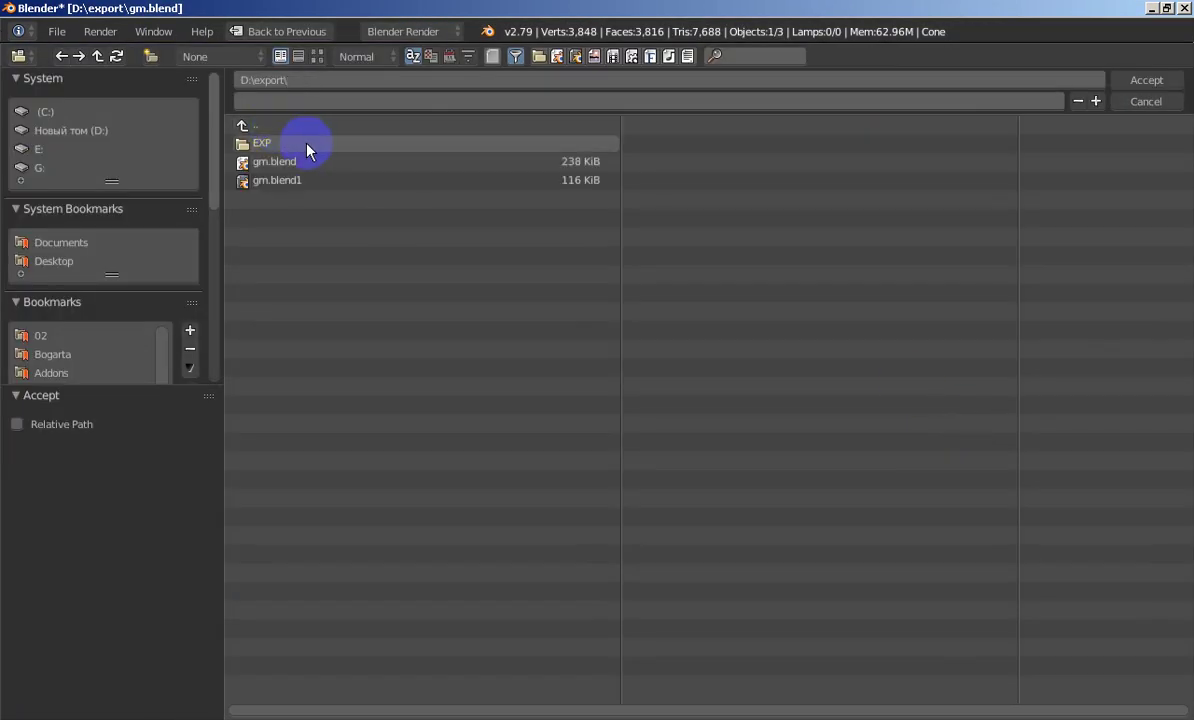
click(257, 147)
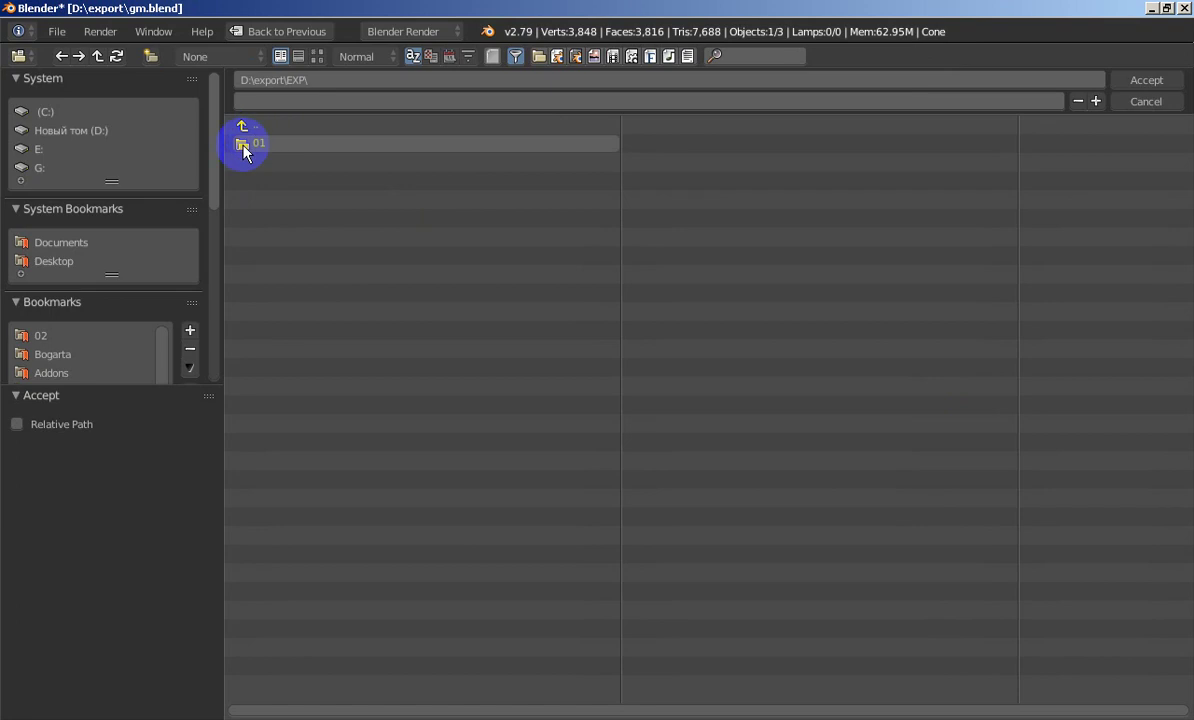
Set folder EXP with subfolder 01 and group 002, giving path D:\export\EXP\01\
click(1146, 80)
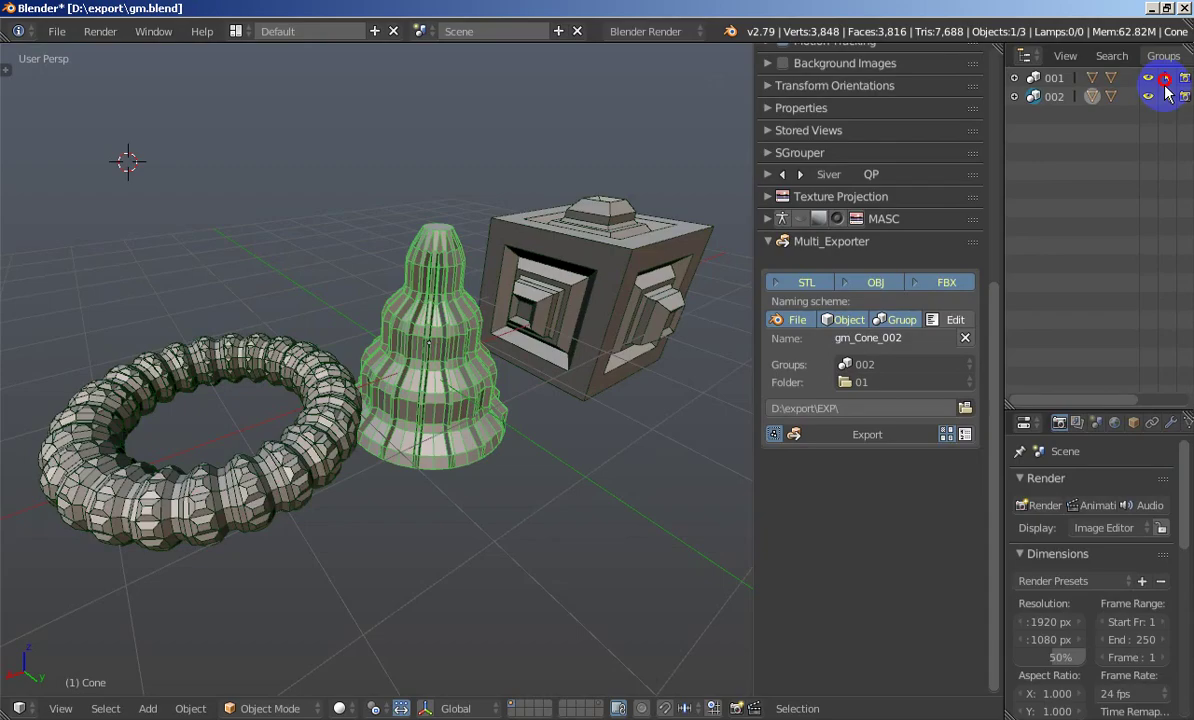
click(880, 381)
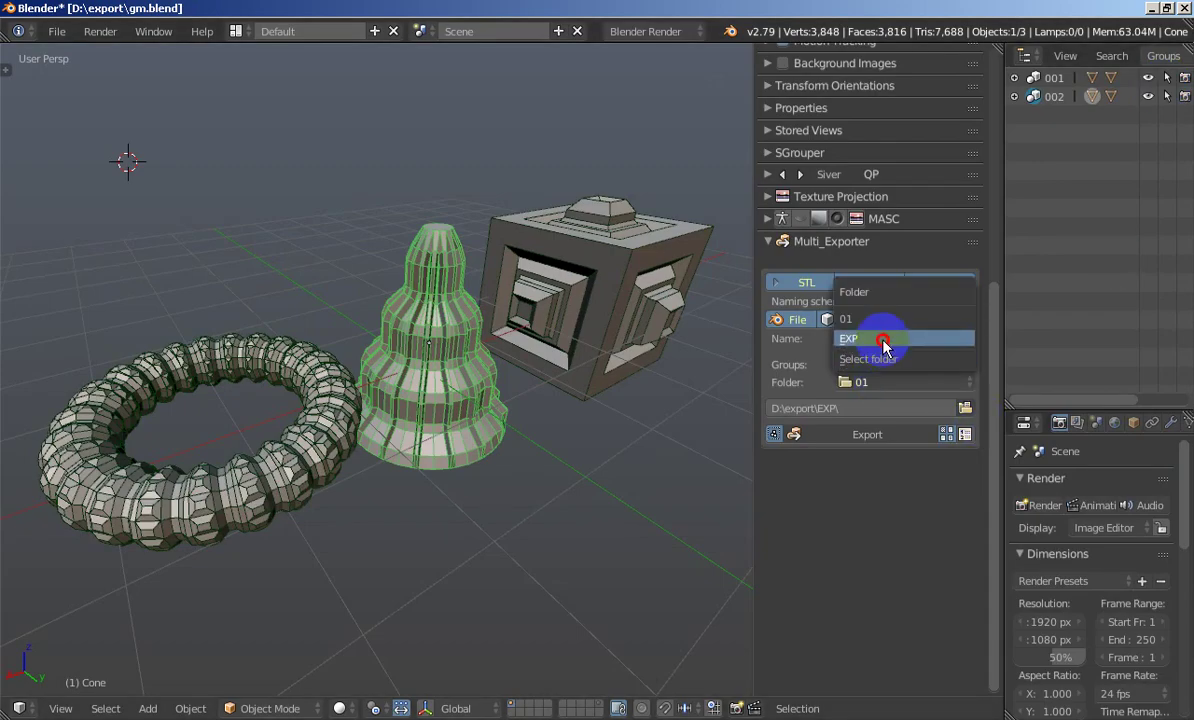
click(882, 340)
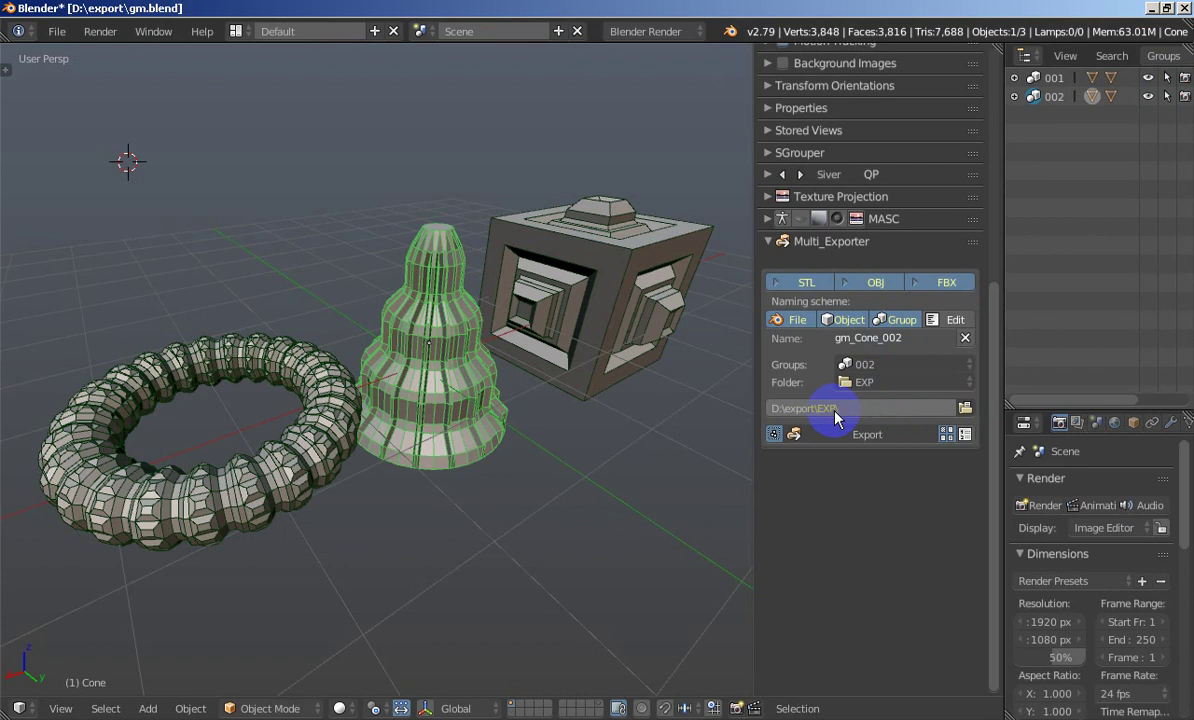
click(880, 382)
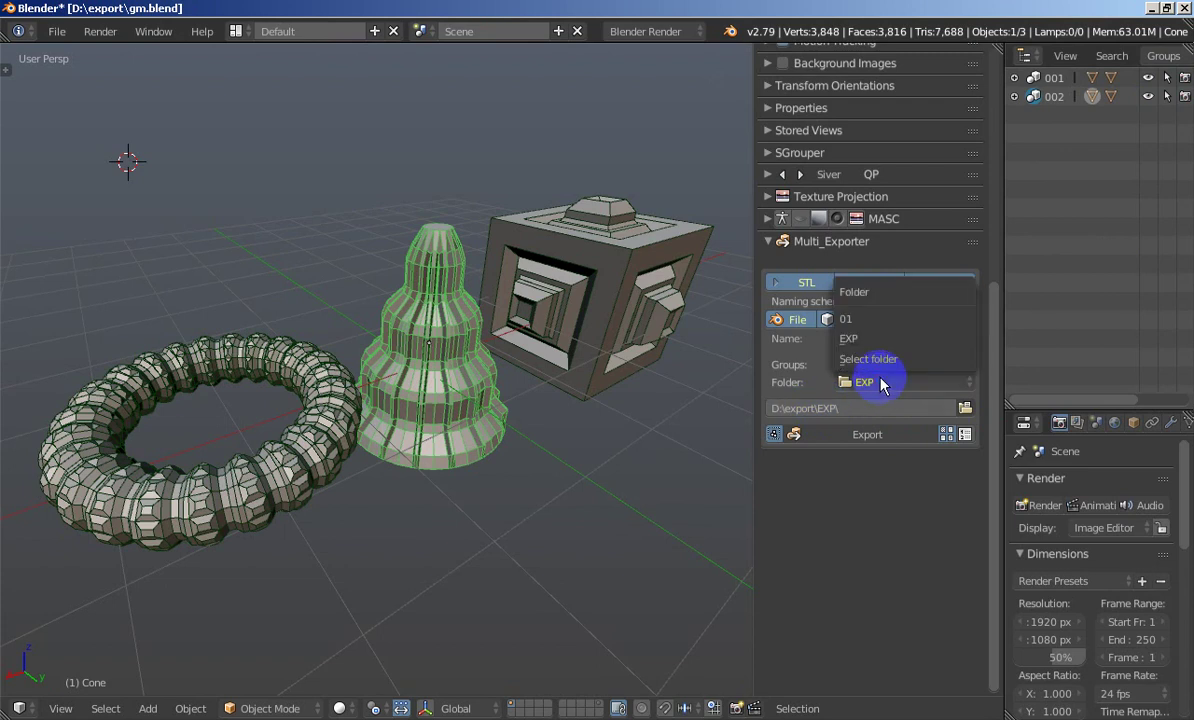
click(861, 322)
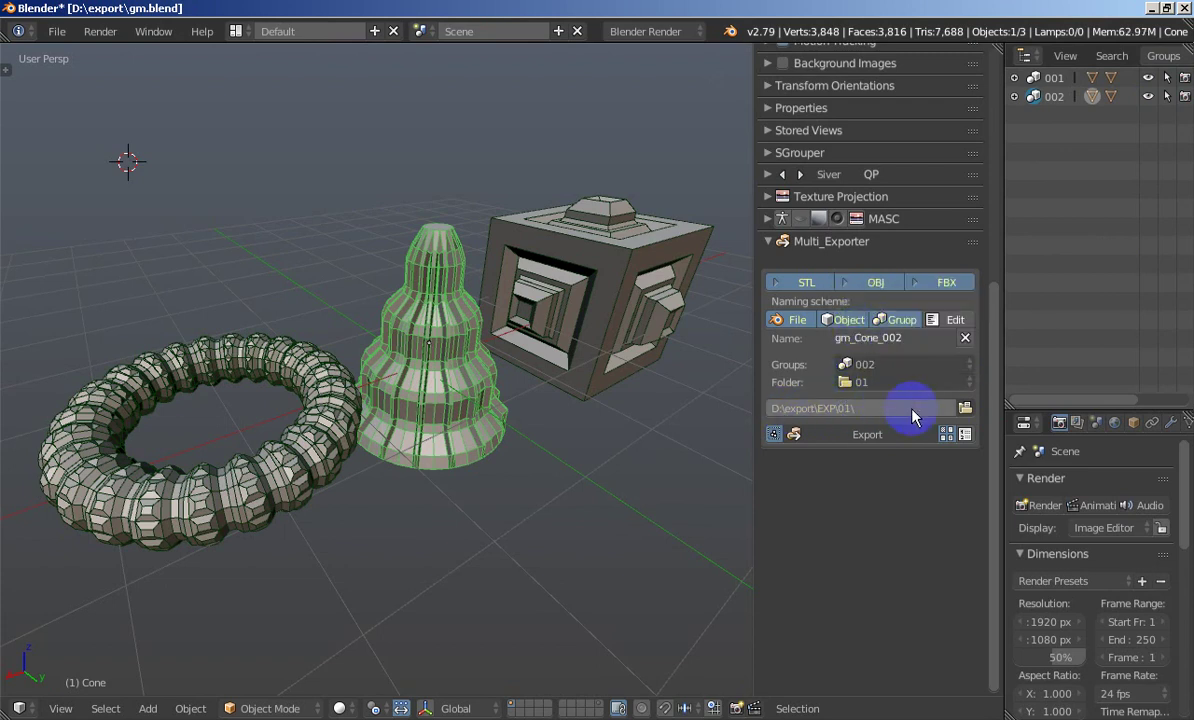
click(893, 364)
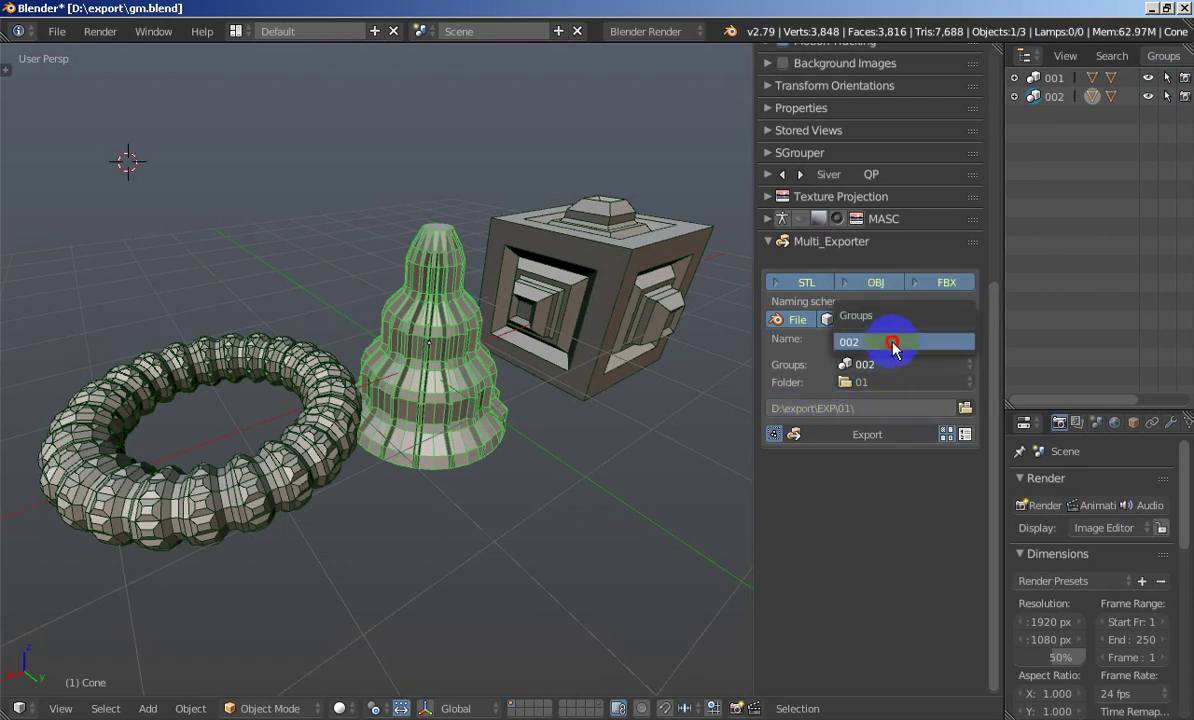
click(893, 343)
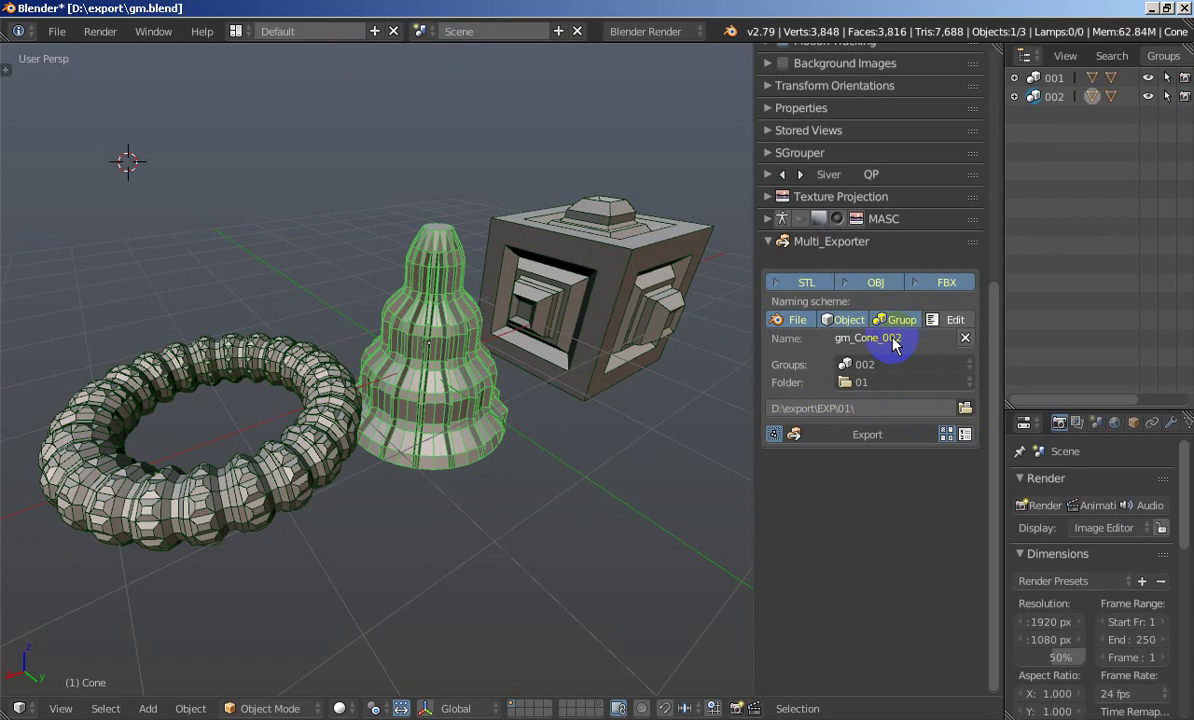
Export the cone and inspect the gm_Cone_002 FBX, OBJ and STL files in EXP\01
click(867, 437)
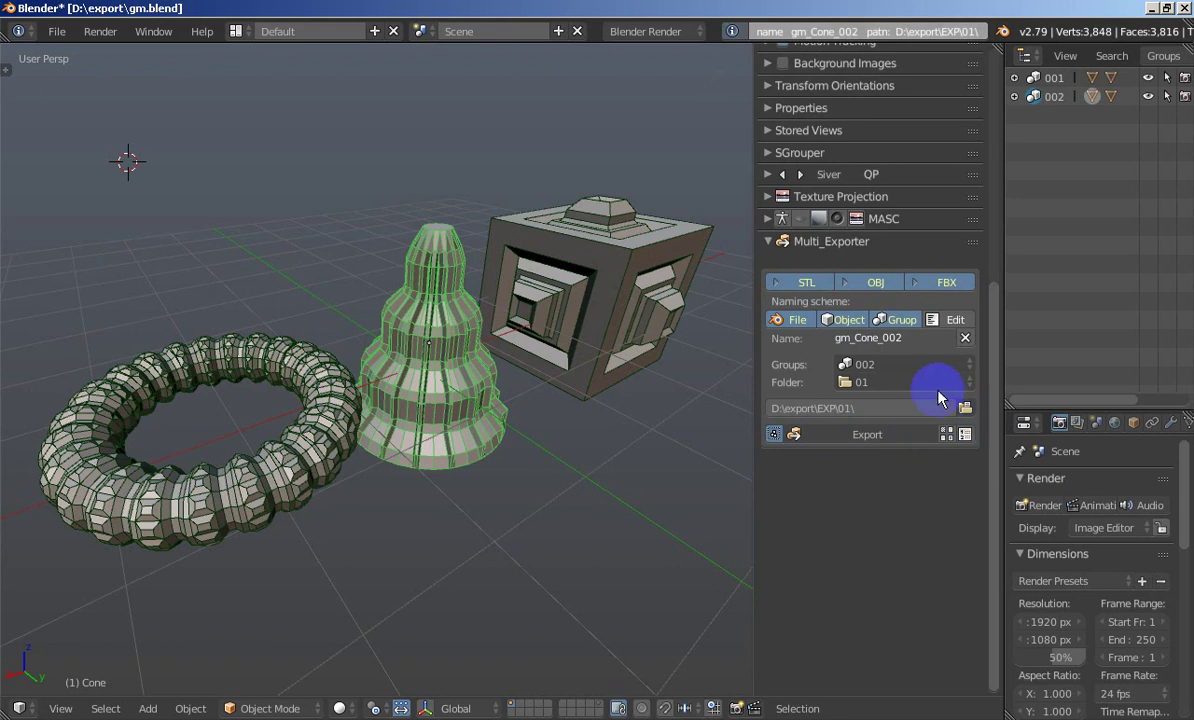
click(965, 410)
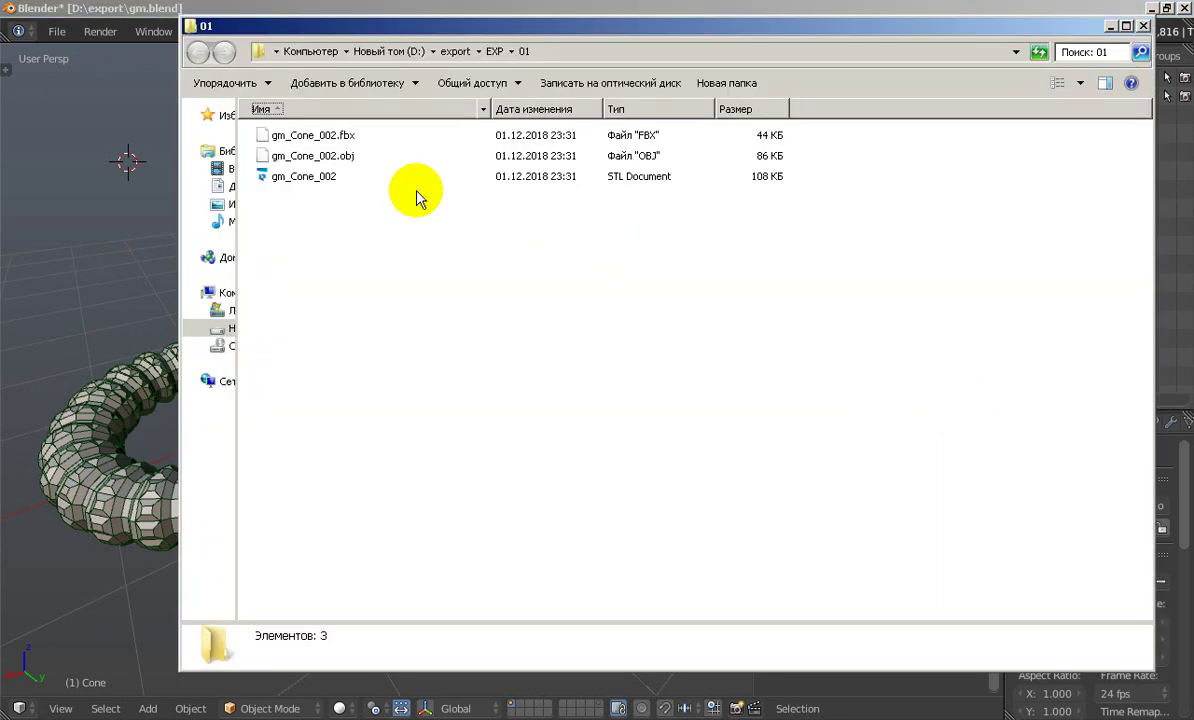
click(338, 142)
click(306, 158)
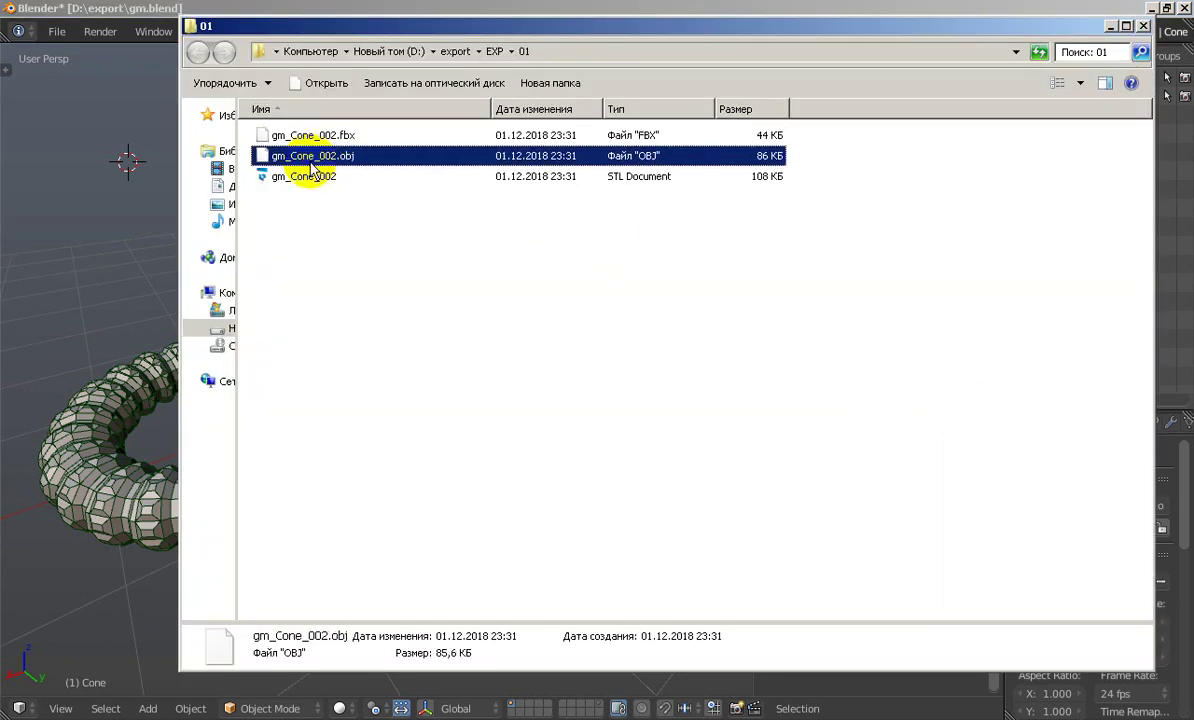
click(312, 182)
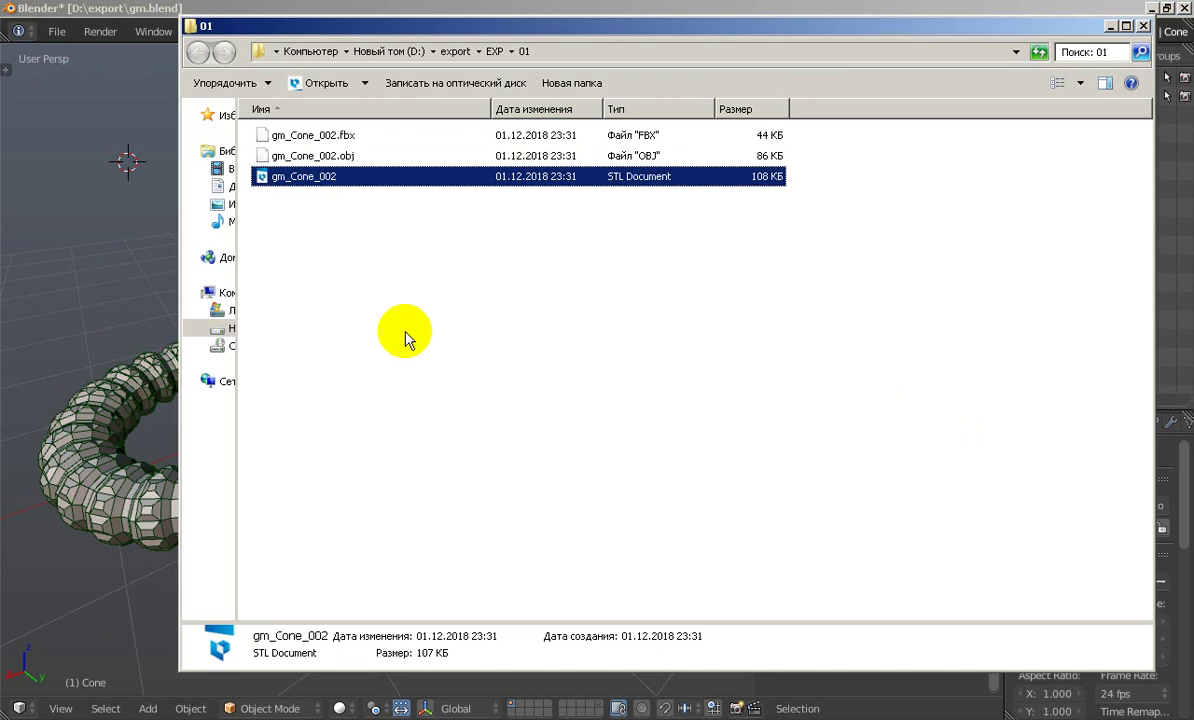
click(124, 113)
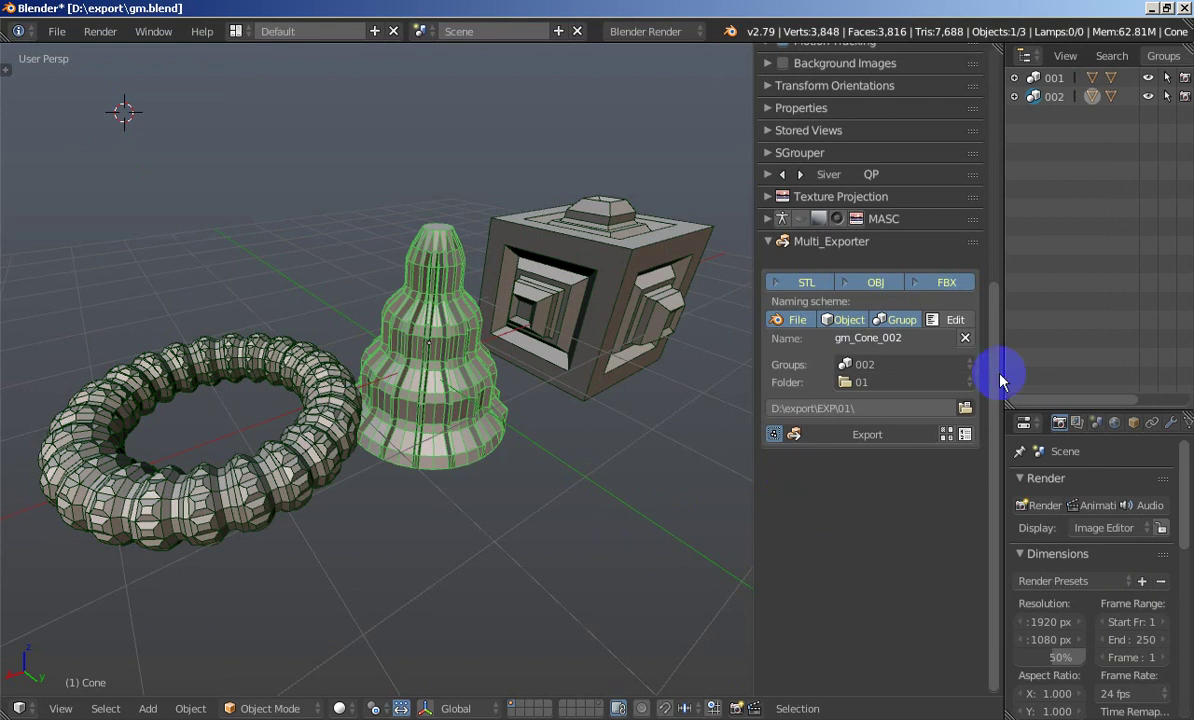
Rename the export to gm_Cone_002_Print_02 and export the cone again
click(955, 322)
click(931, 337)
text(_Prin_)
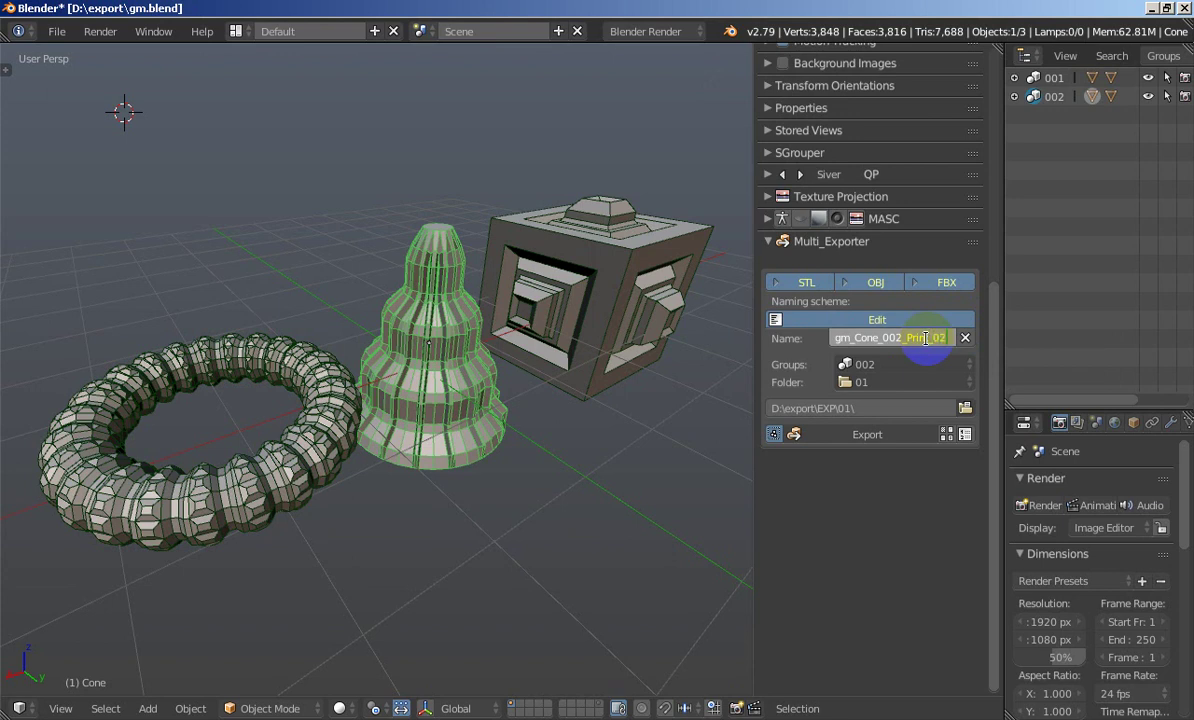
key(Return)
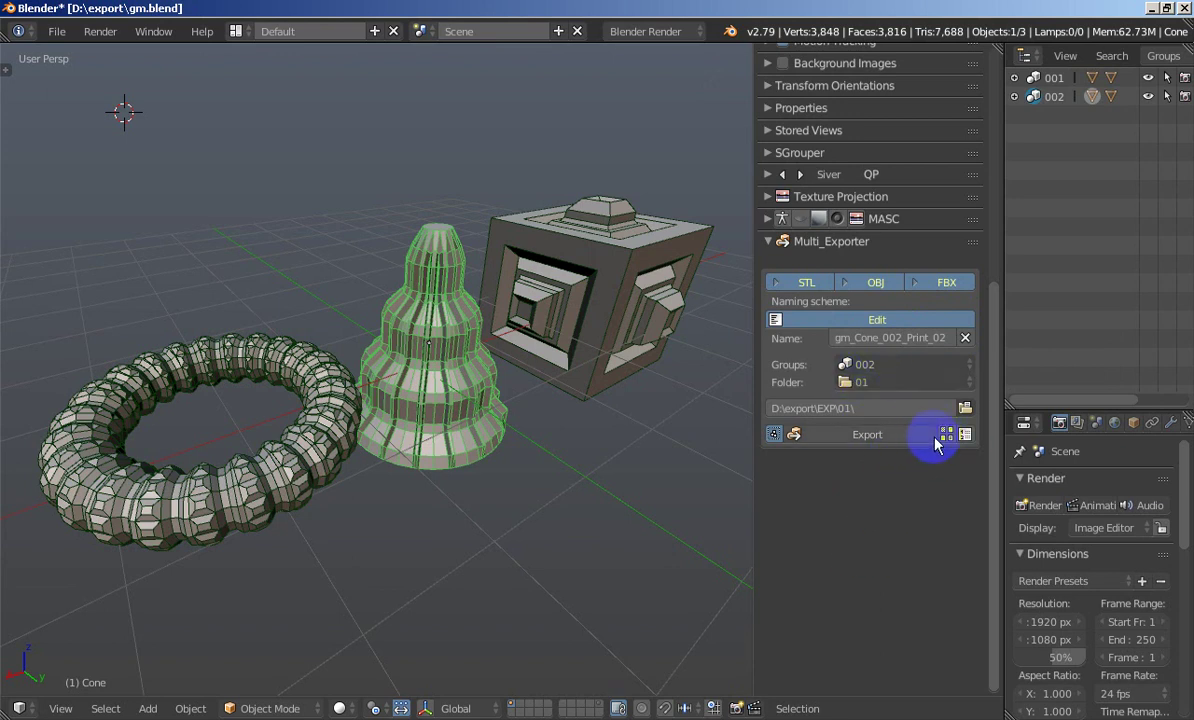
click(882, 438)
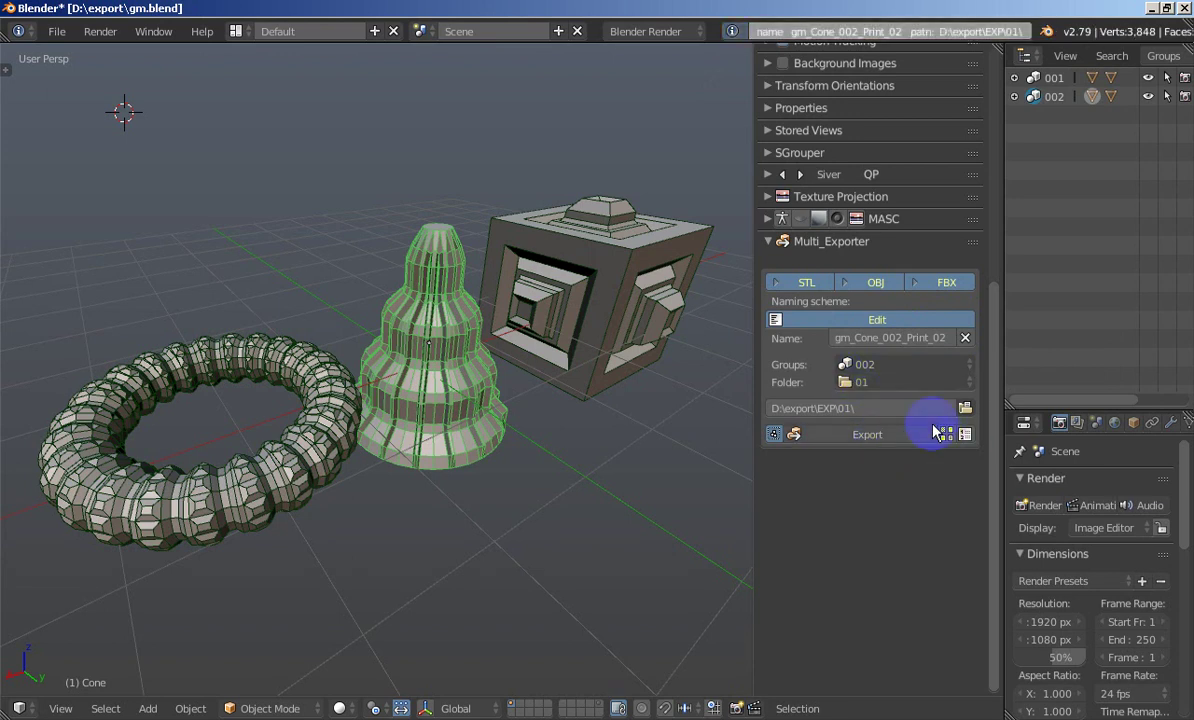
Delete all six gm_Cone_002 and Print_02 files in EXP\01 and close the folder
click(966, 409)
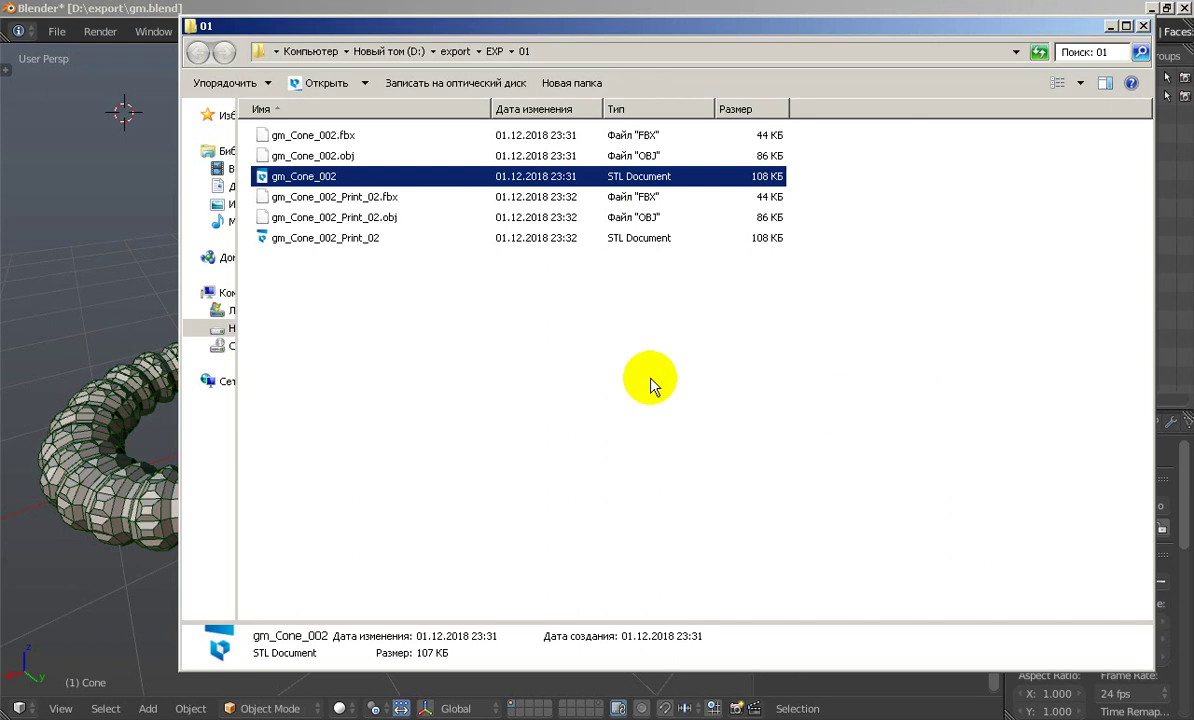
click(327, 197)
shift+click(358, 238)
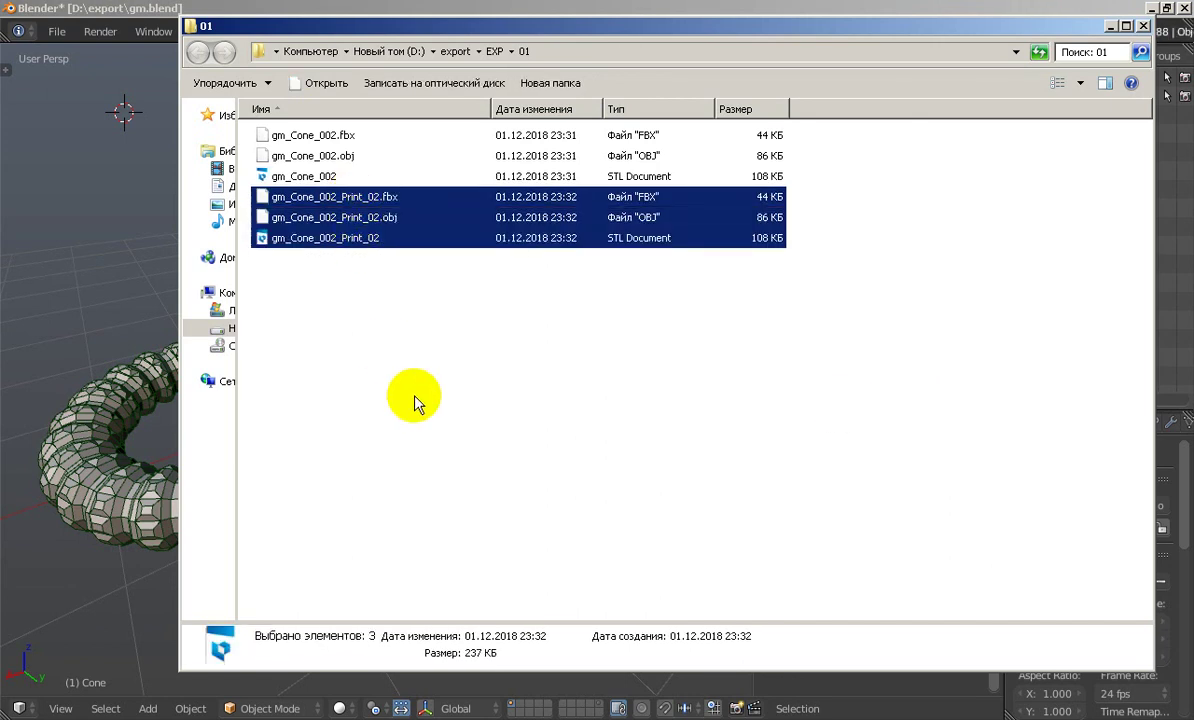
click(308, 141)
ctrl+click(316, 238)
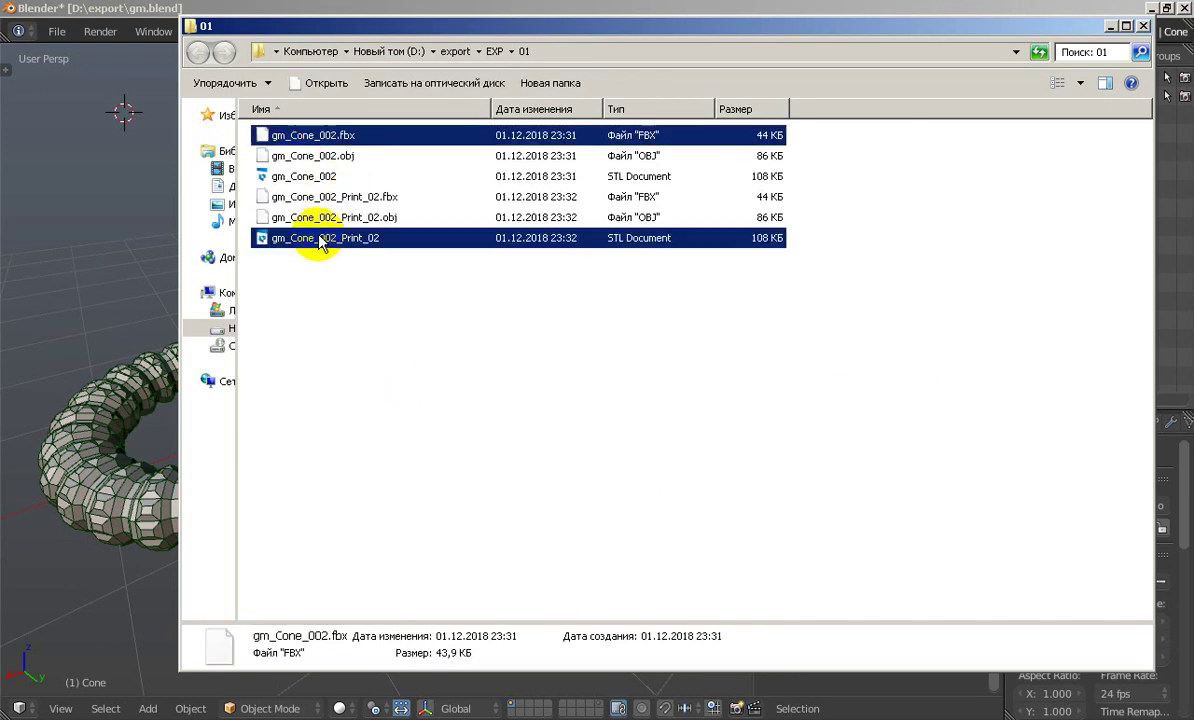
click(310, 135)
shift+click(326, 239)
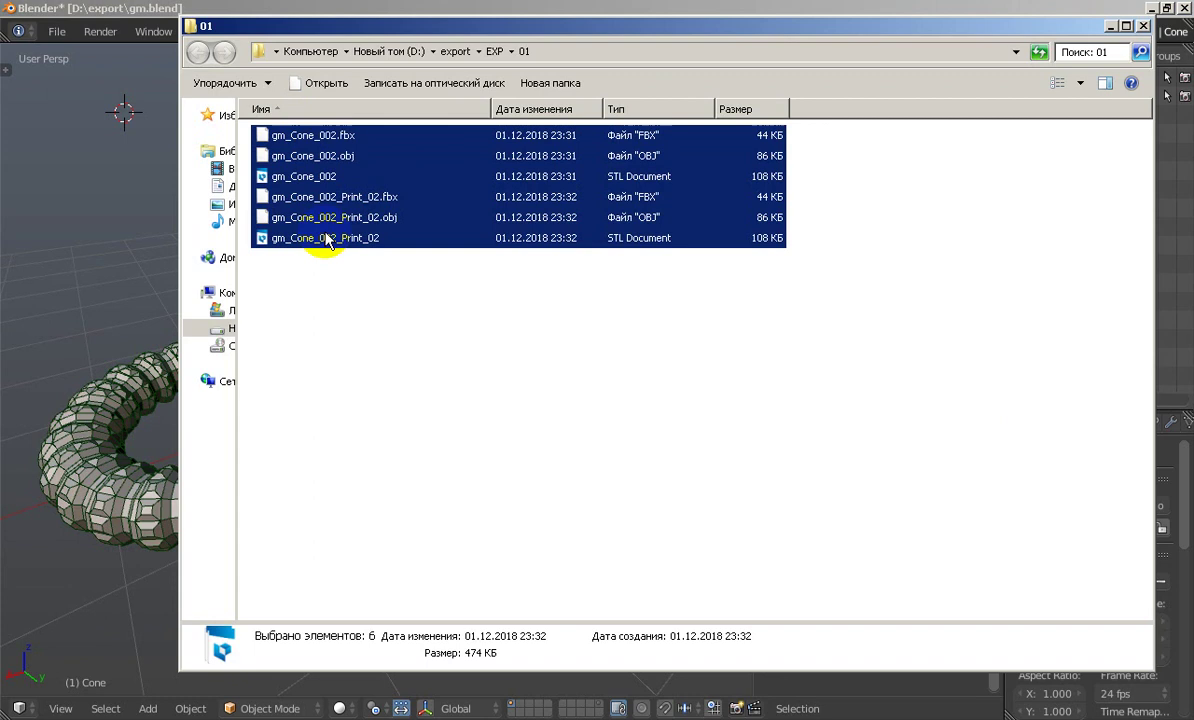
key(Delete)
key(Return)
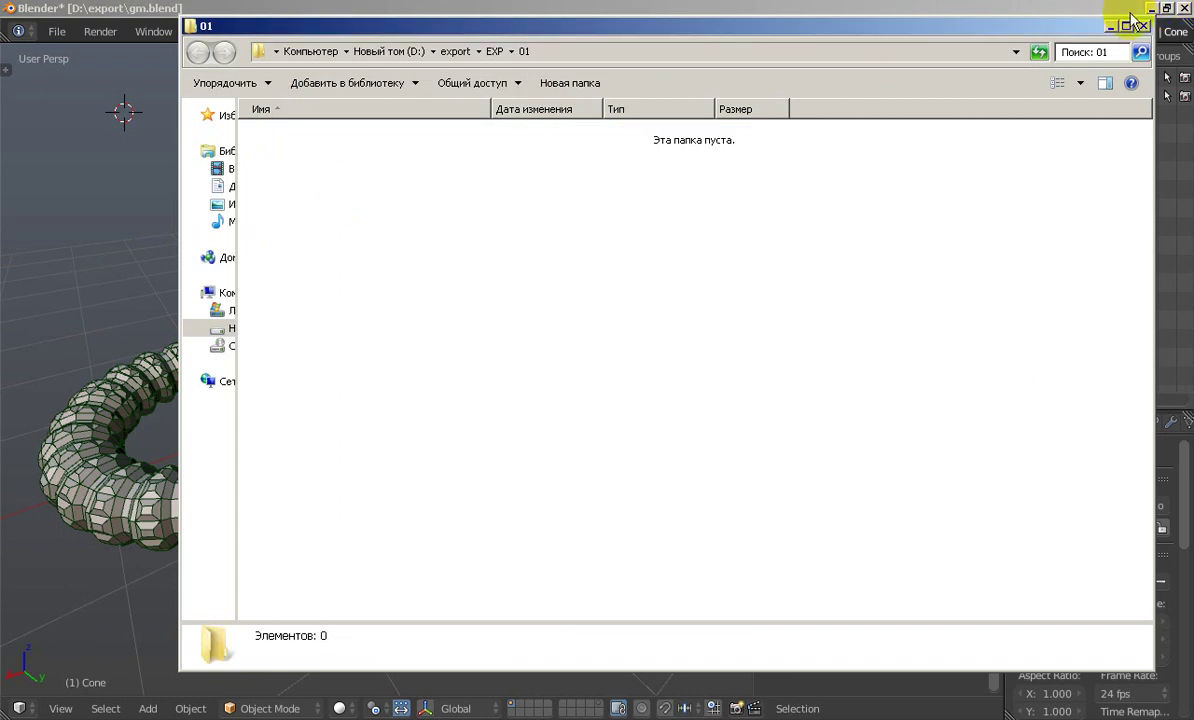
click(1141, 25)
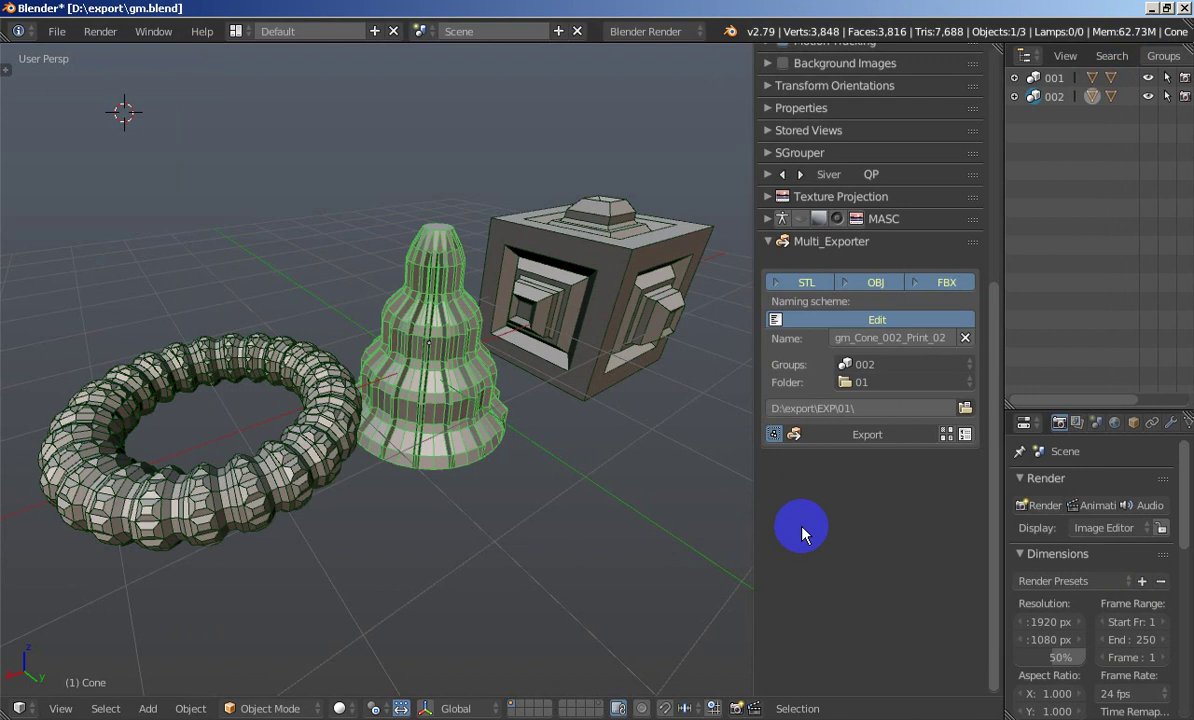
Select the torus, cone and cube together
shift+click(285, 459)
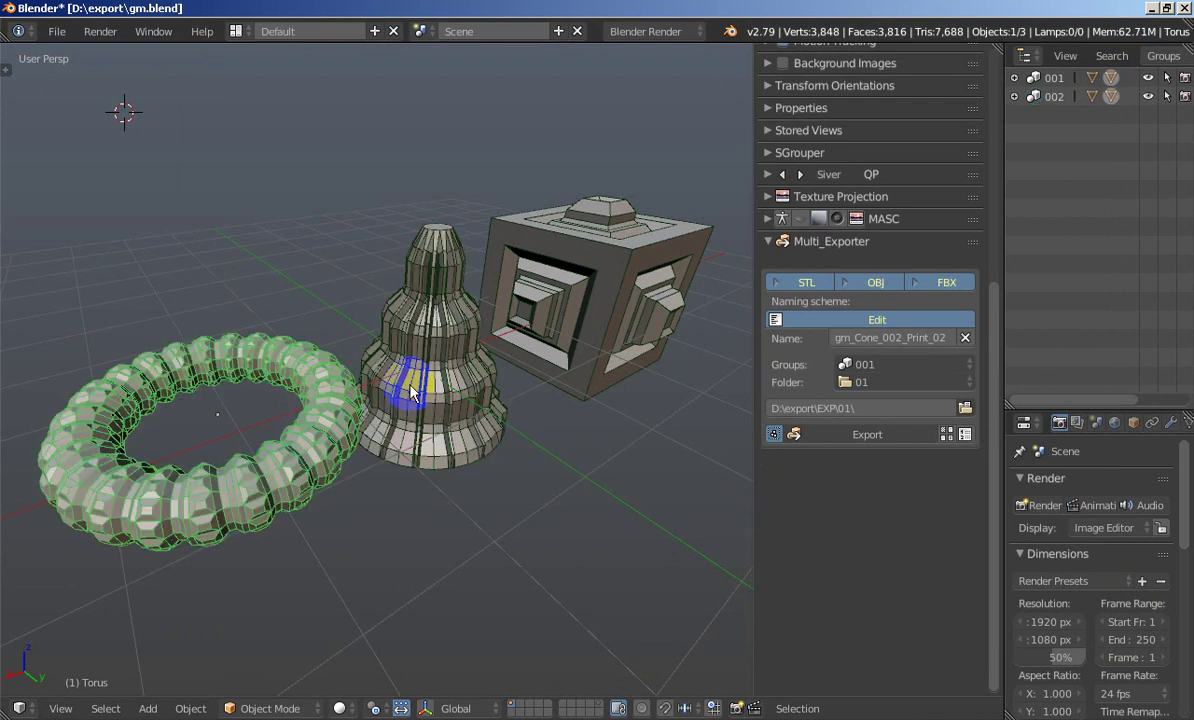
shift+click(395, 313)
shift+click(600, 273)
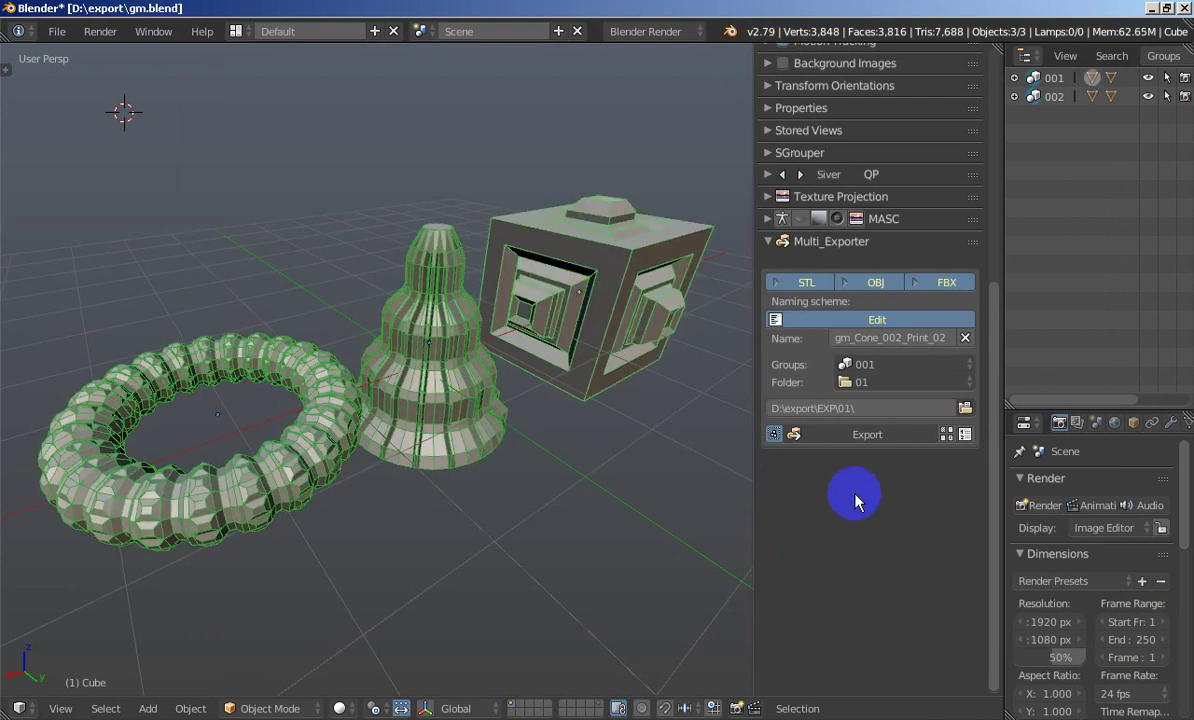
Export them to EXP with the custom name cleared and Add Index enabled
click(891, 381)
click(885, 340)
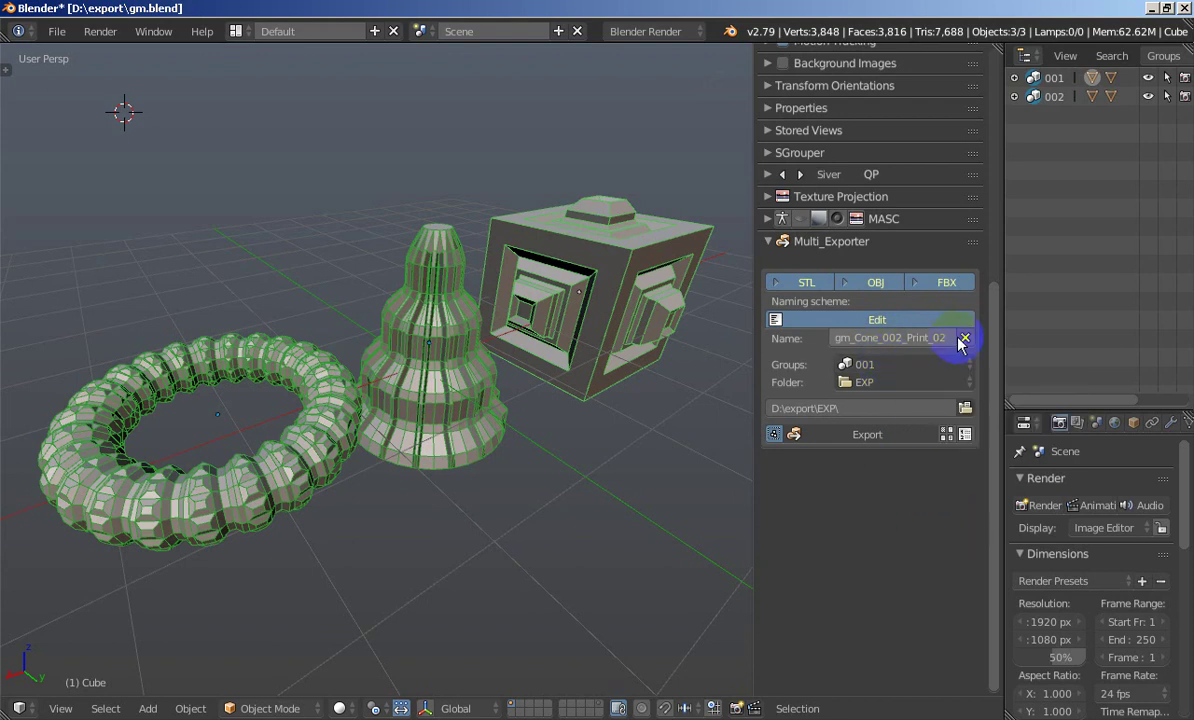
click(965, 340)
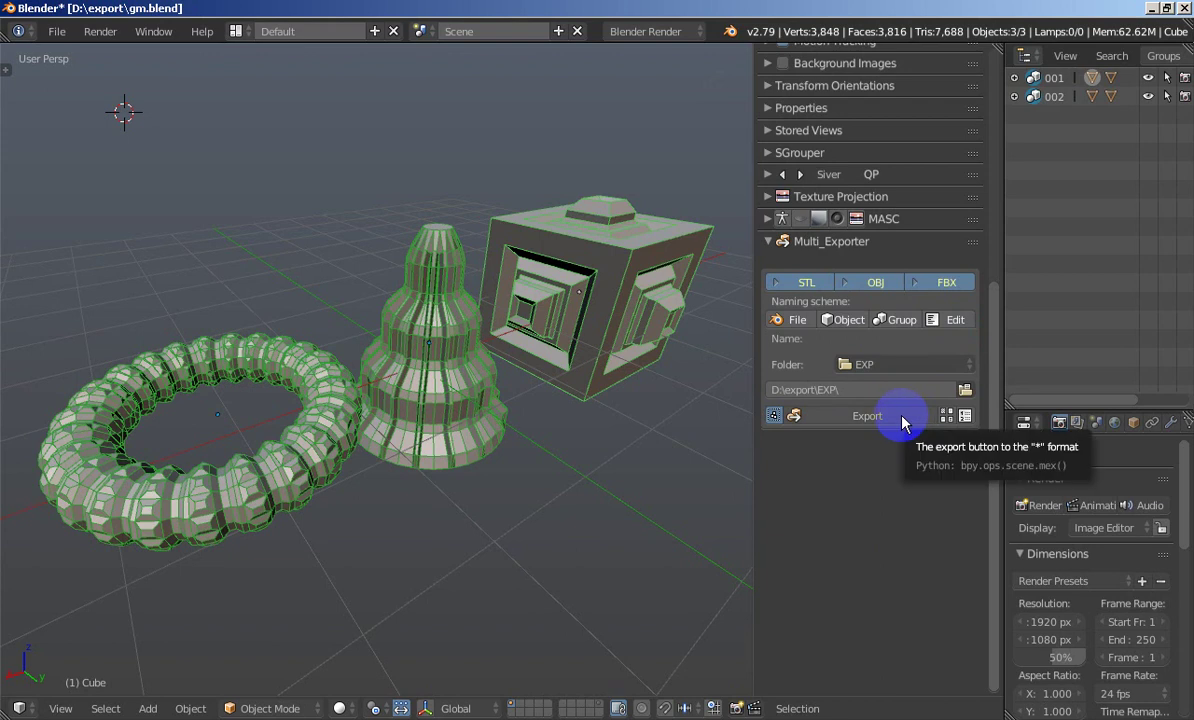
click(942, 420)
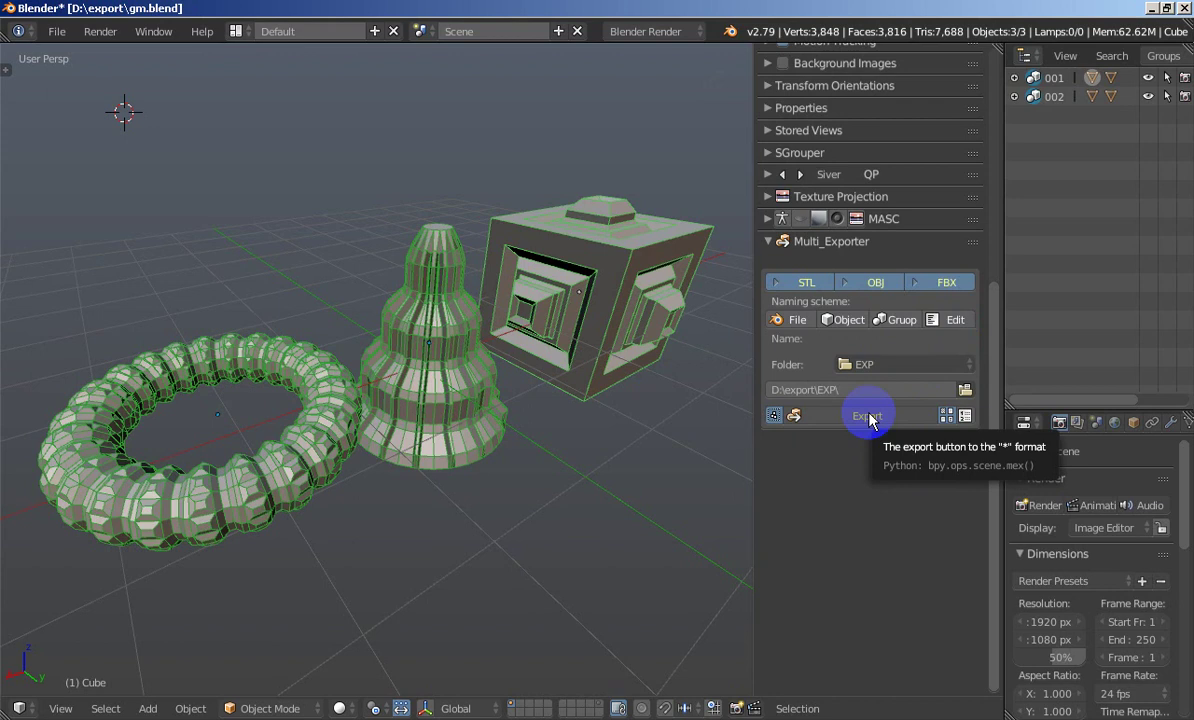
click(965, 416)
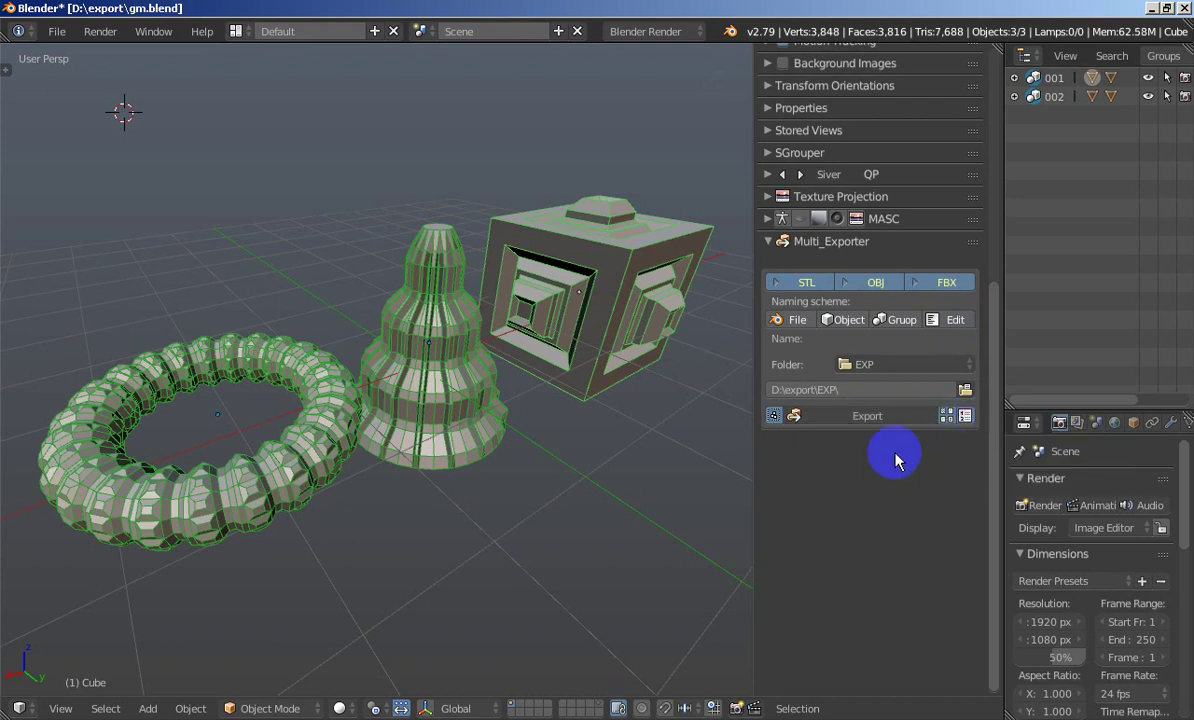
click(867, 418)
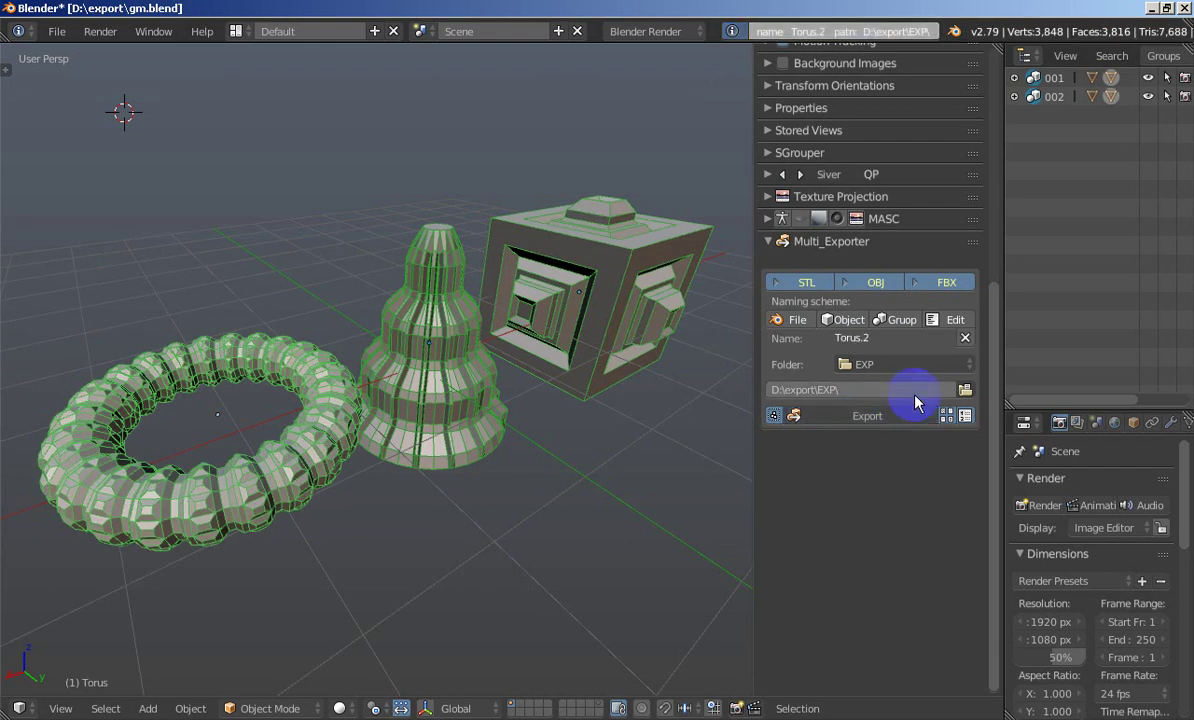
click(965, 390)
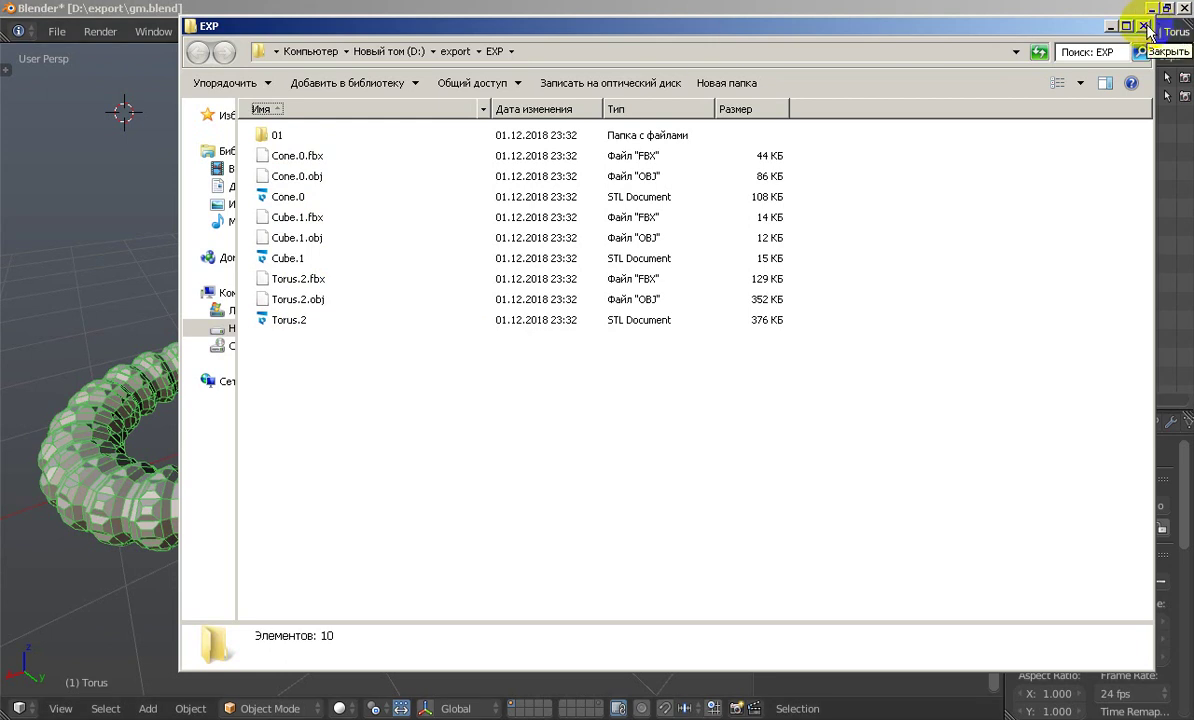
Close the EXP folder after confirming the Cone.0, Cube.1 and Torus.2 exports
click(1145, 27)
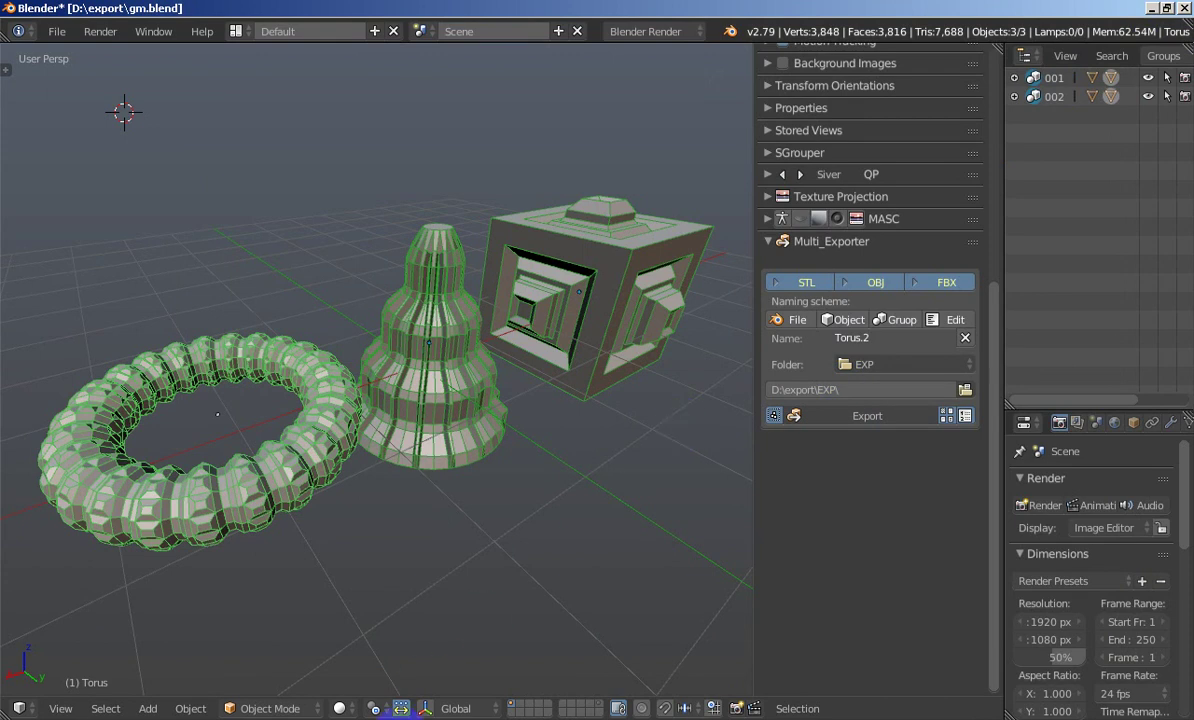
Enable Selcet_File in Multi_Exporter preferences, keep EXP as folder, and list existing file names
key(ctrl+alt+u)
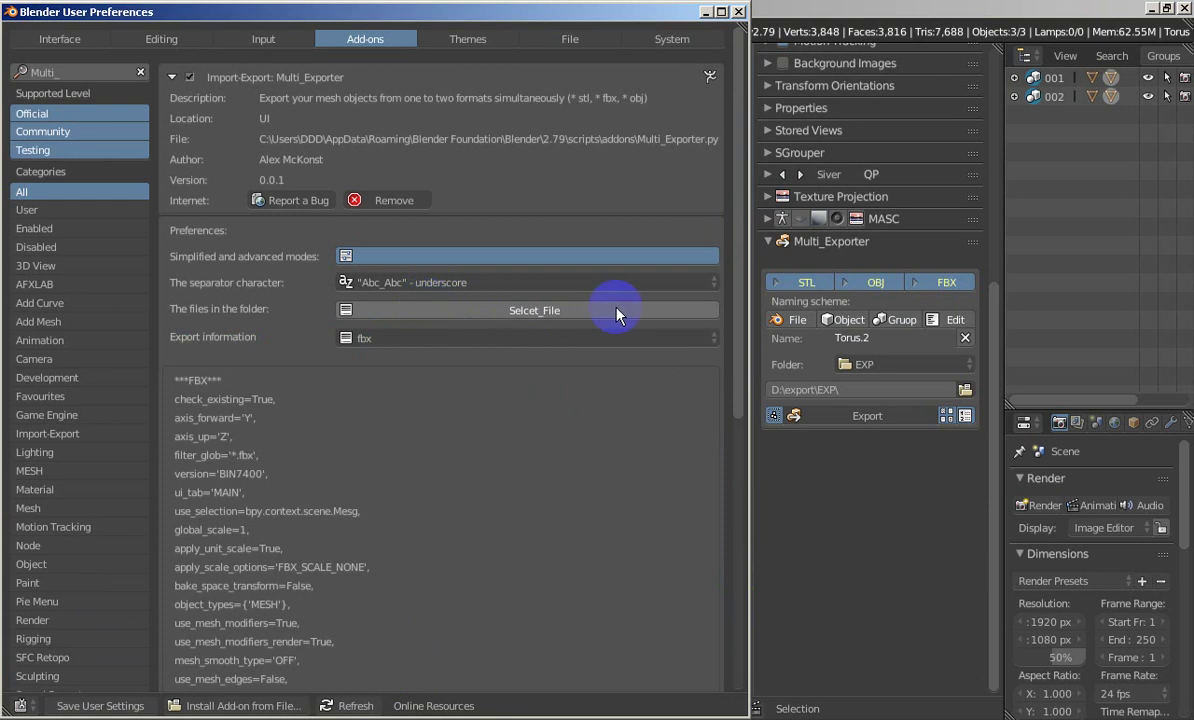
click(476, 312)
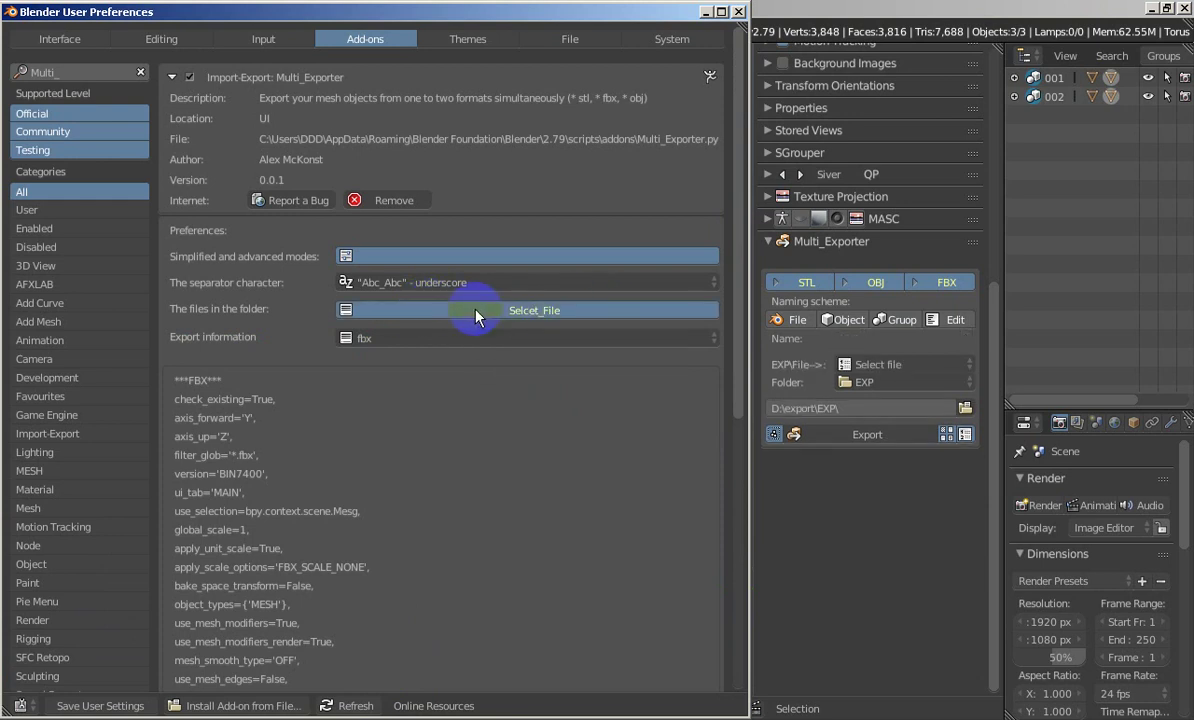
click(738, 11)
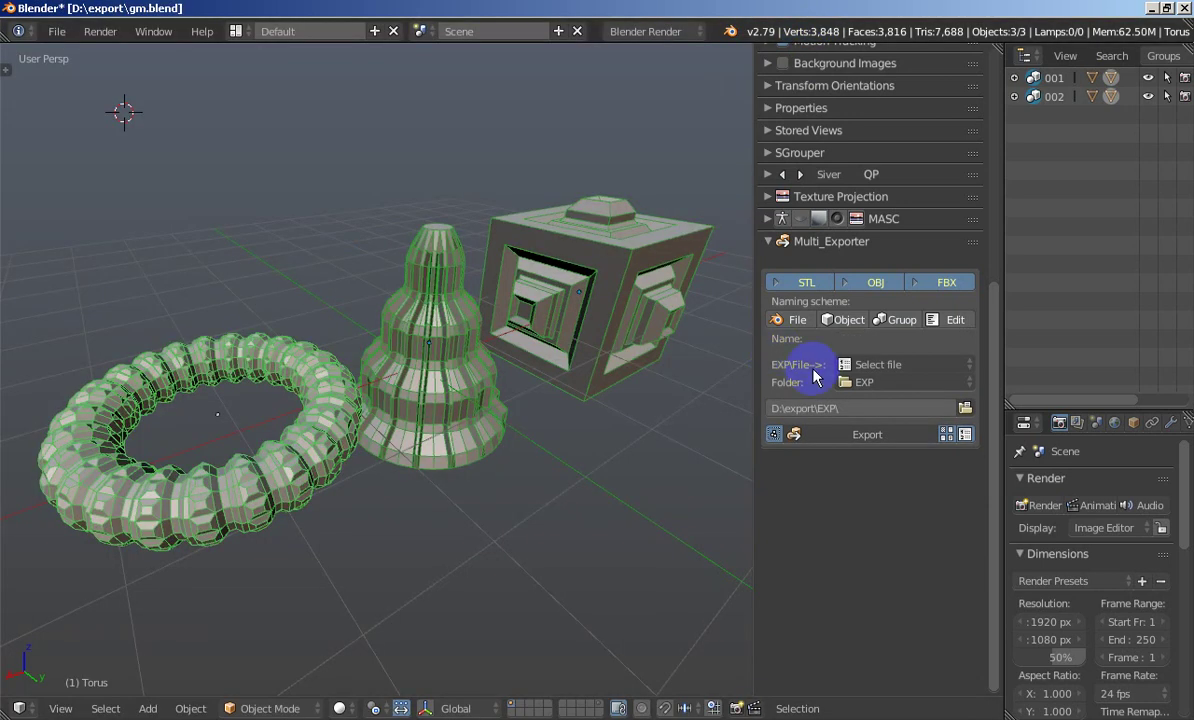
click(885, 381)
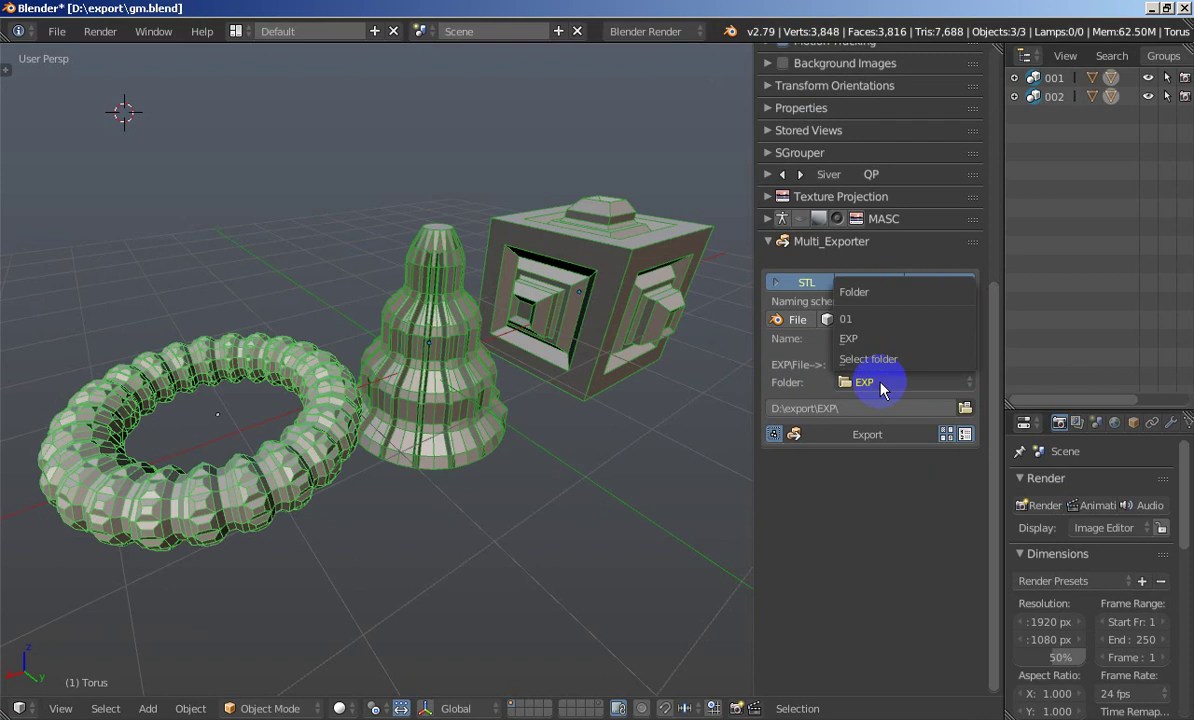
click(879, 347)
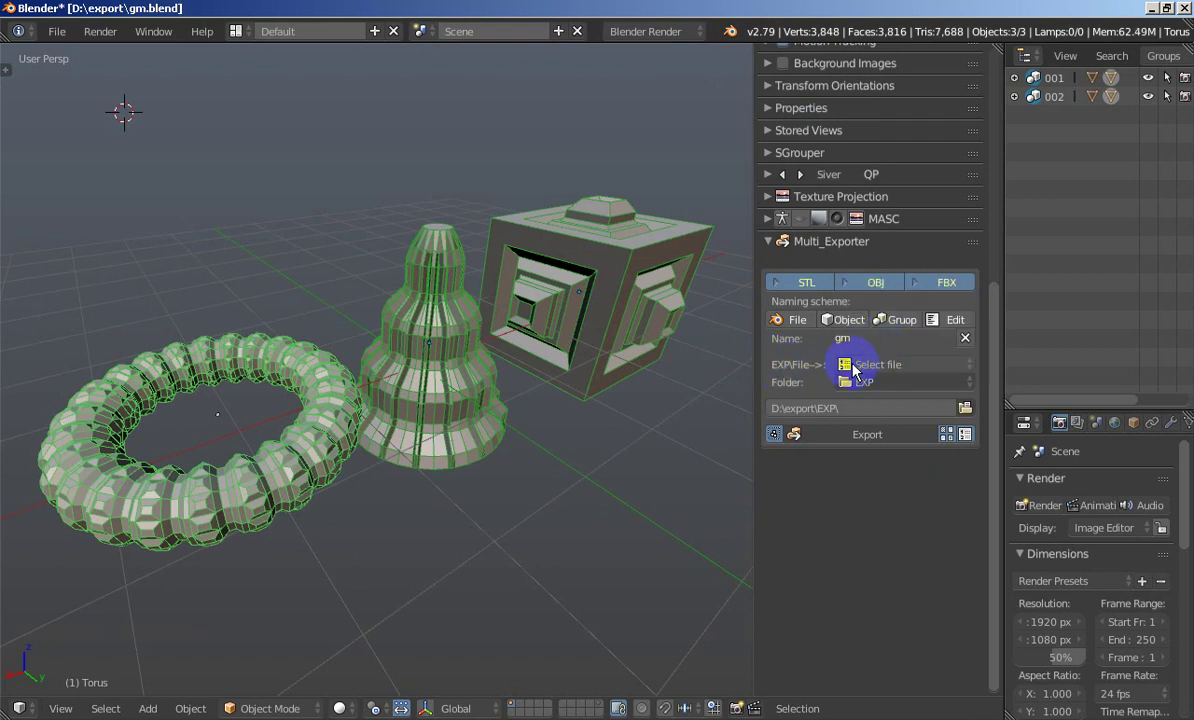
click(858, 366)
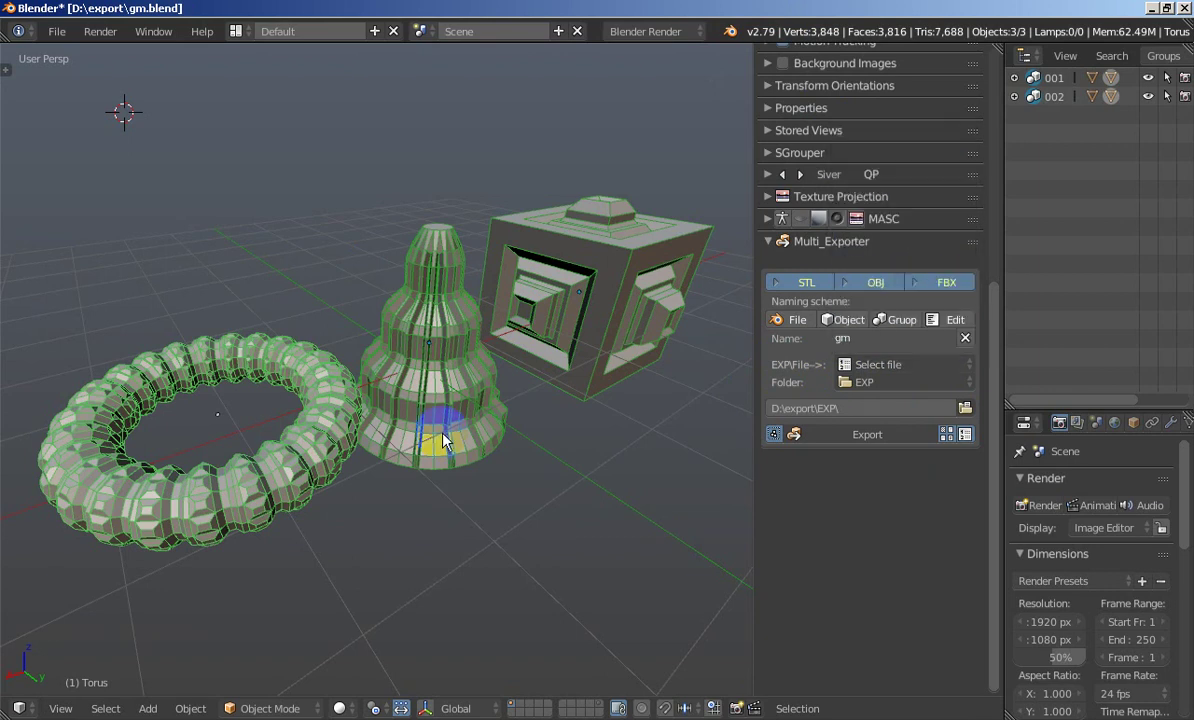
Select only the cone and take Torus.2 from the existing EXP files as export name
right_click(478, 450)
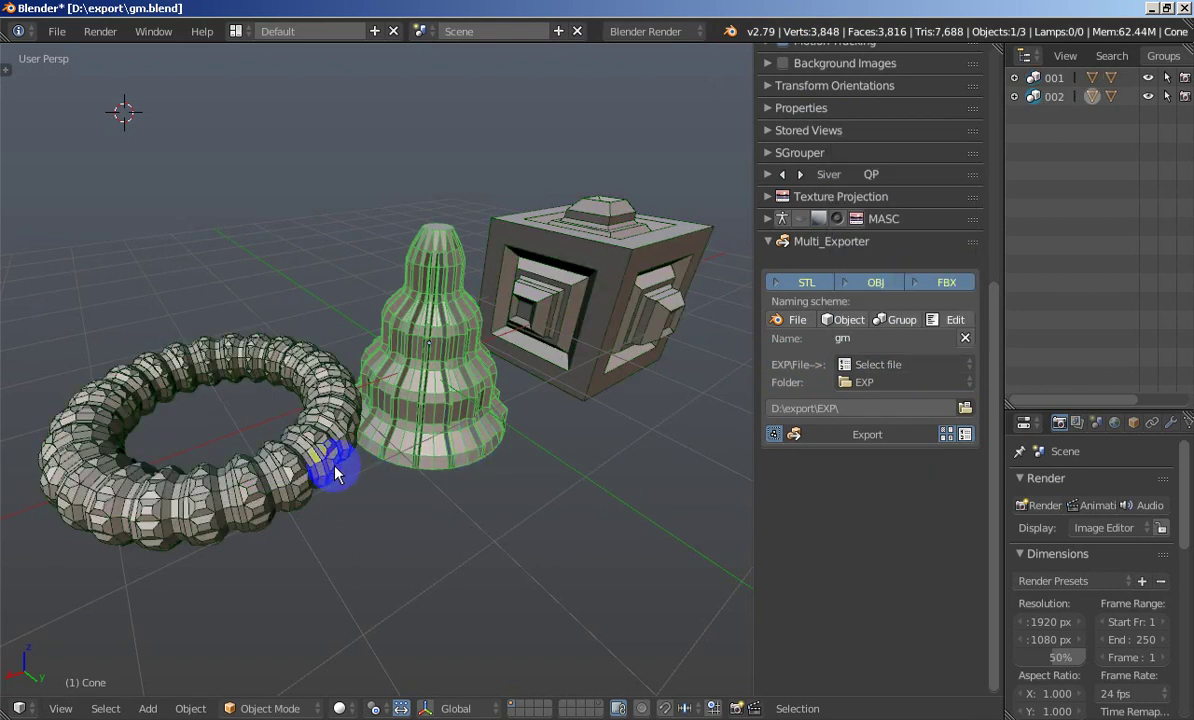
shift+right_click(310, 435)
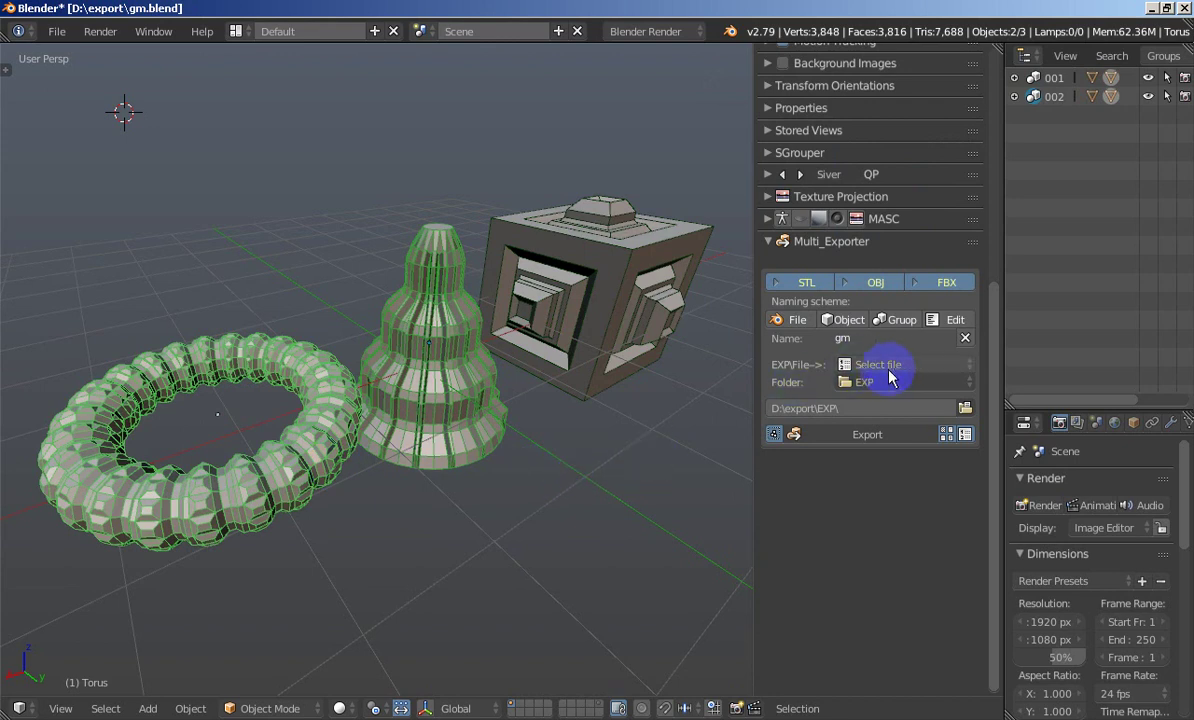
right_click(378, 383)
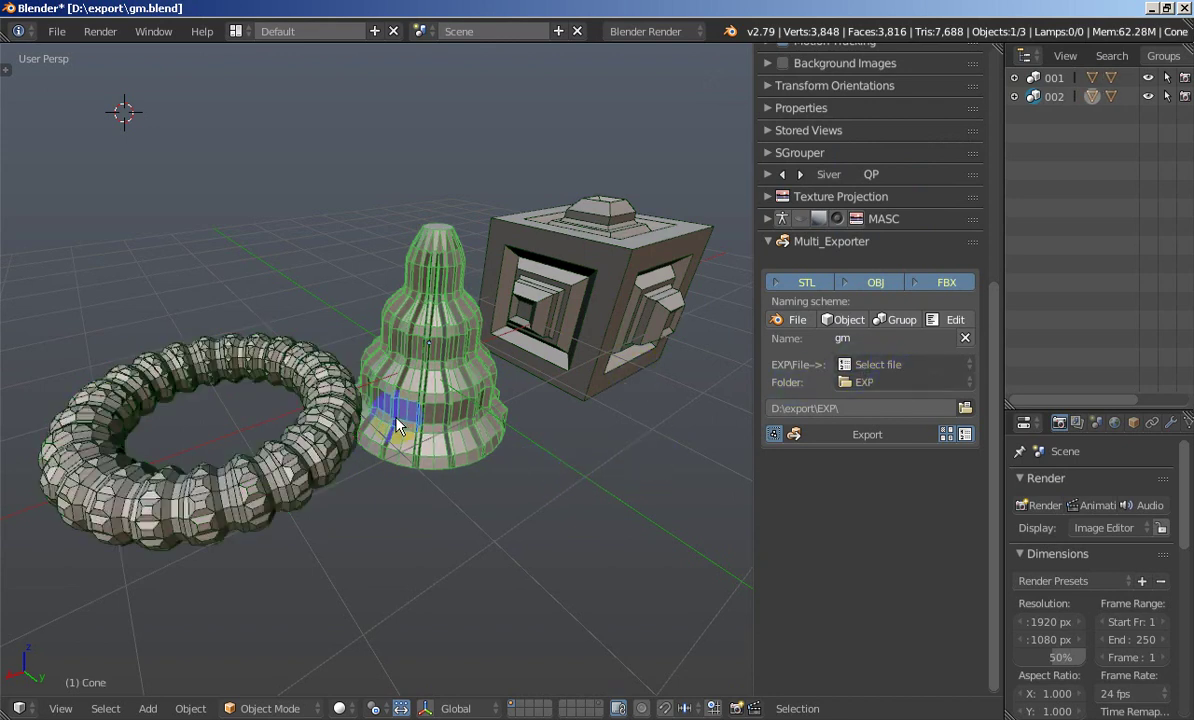
click(896, 368)
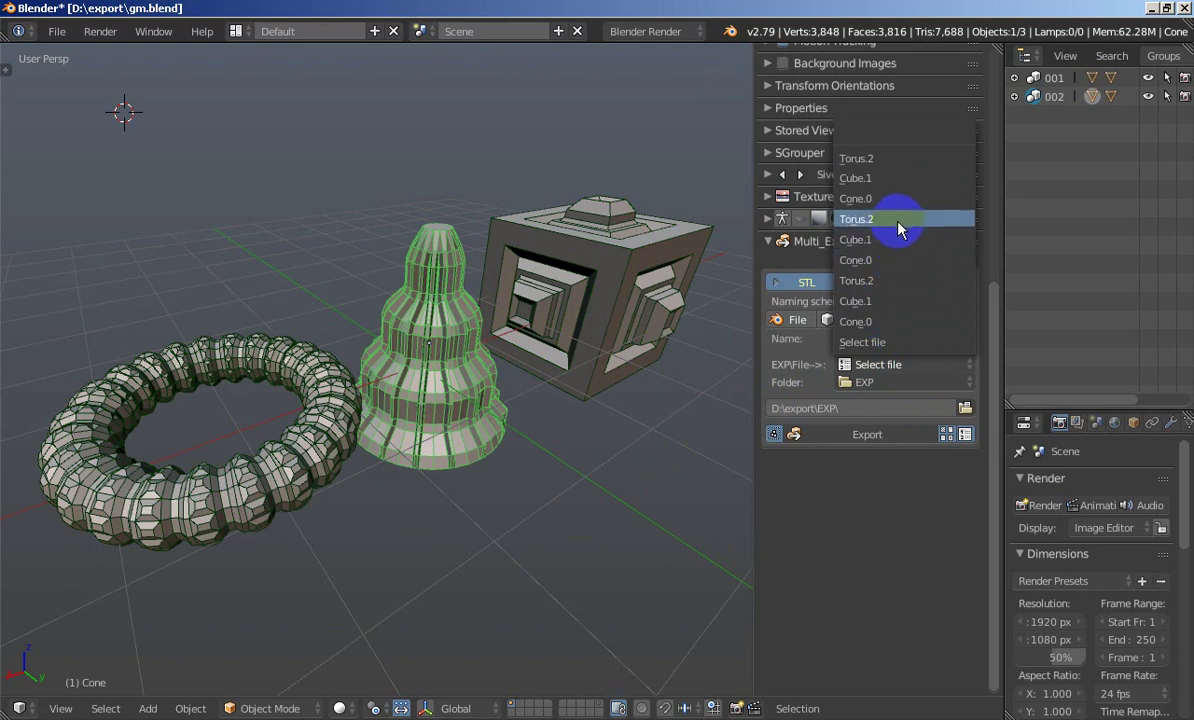
click(896, 160)
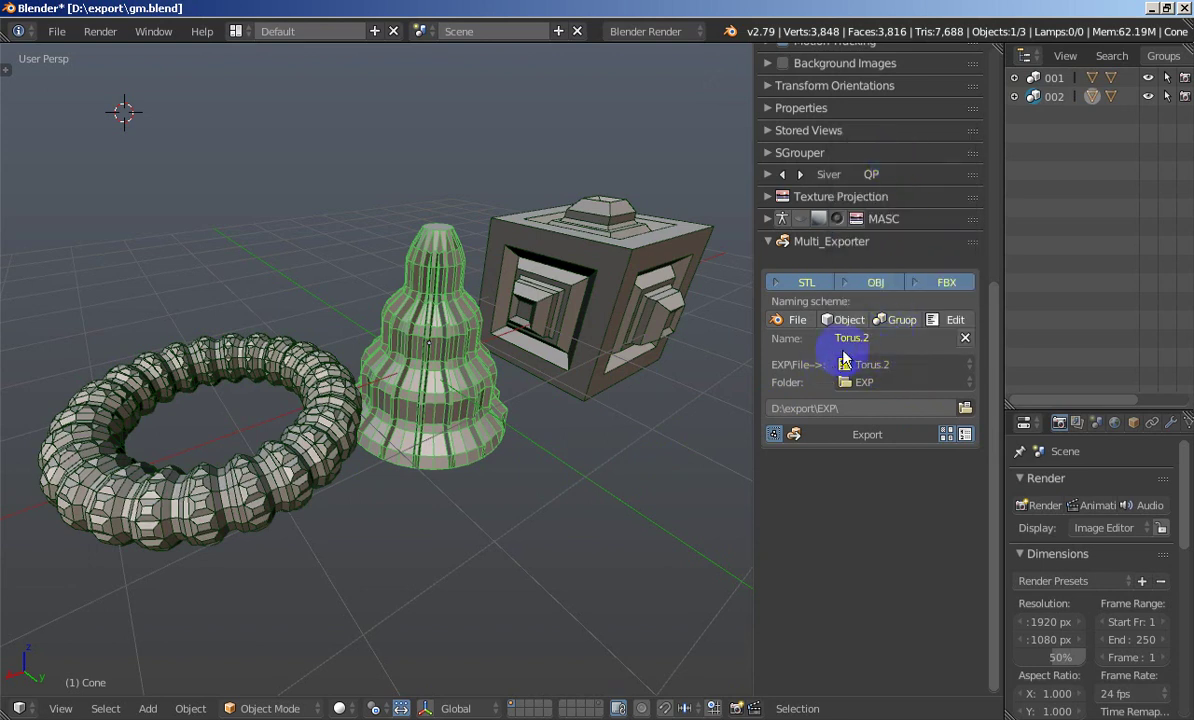
Switch to manual naming and rename the export to Torus.2_Print_03
click(957, 319)
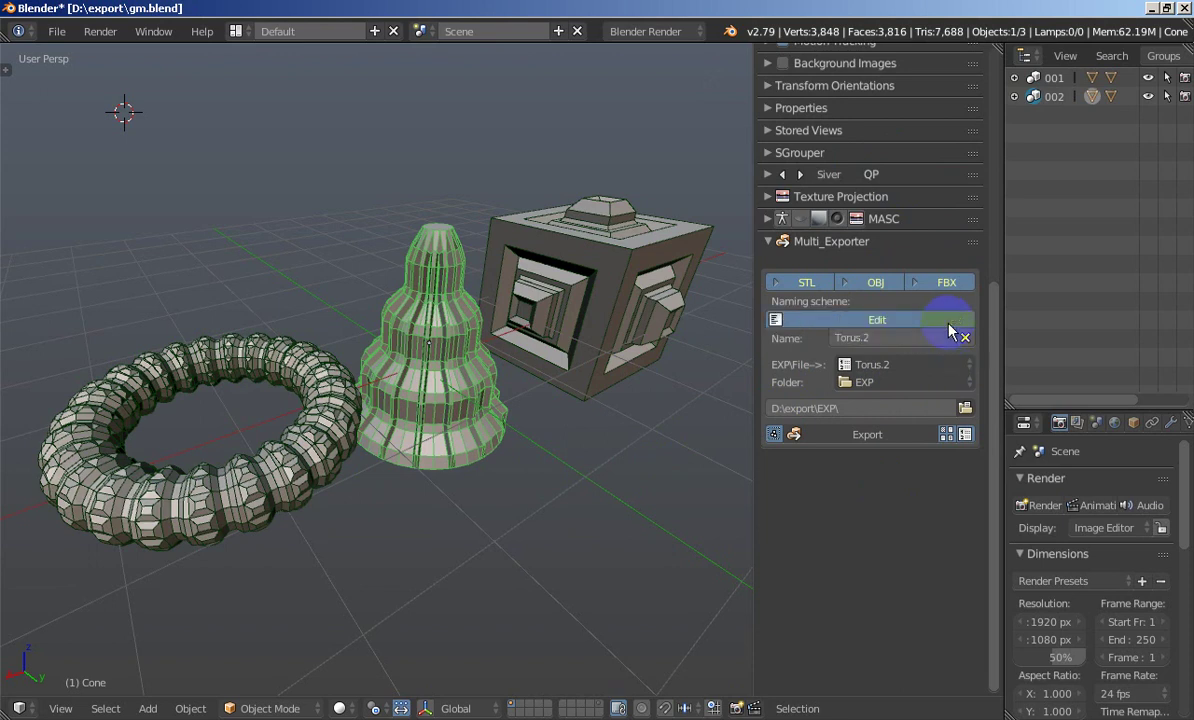
click(891, 339)
text(_Prt_03)
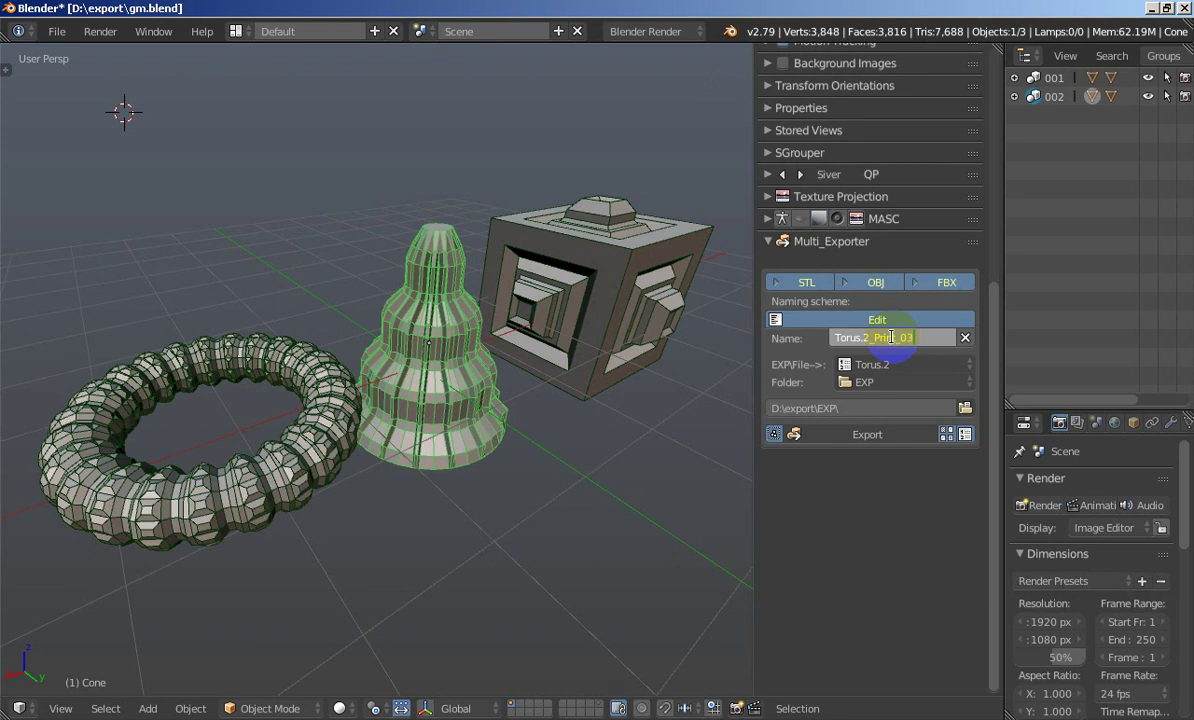
key(Return)
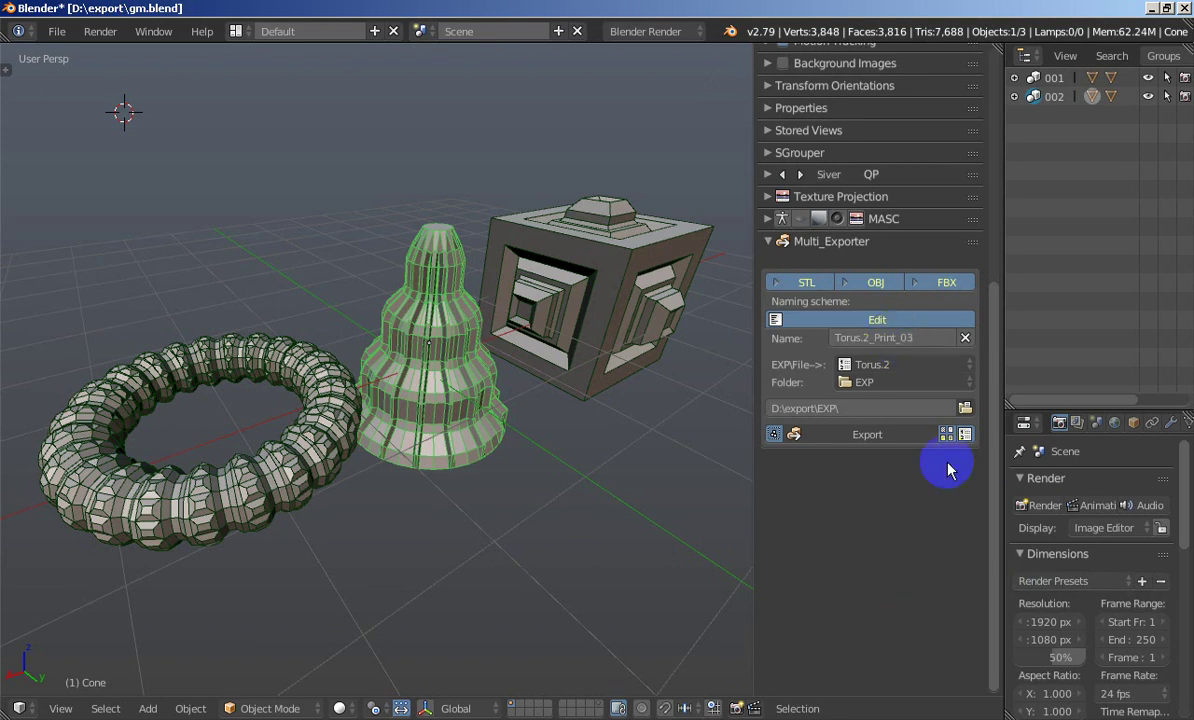
Export the selected objects to D:\export\EXP as Torus.2_Print_03
click(851, 440)
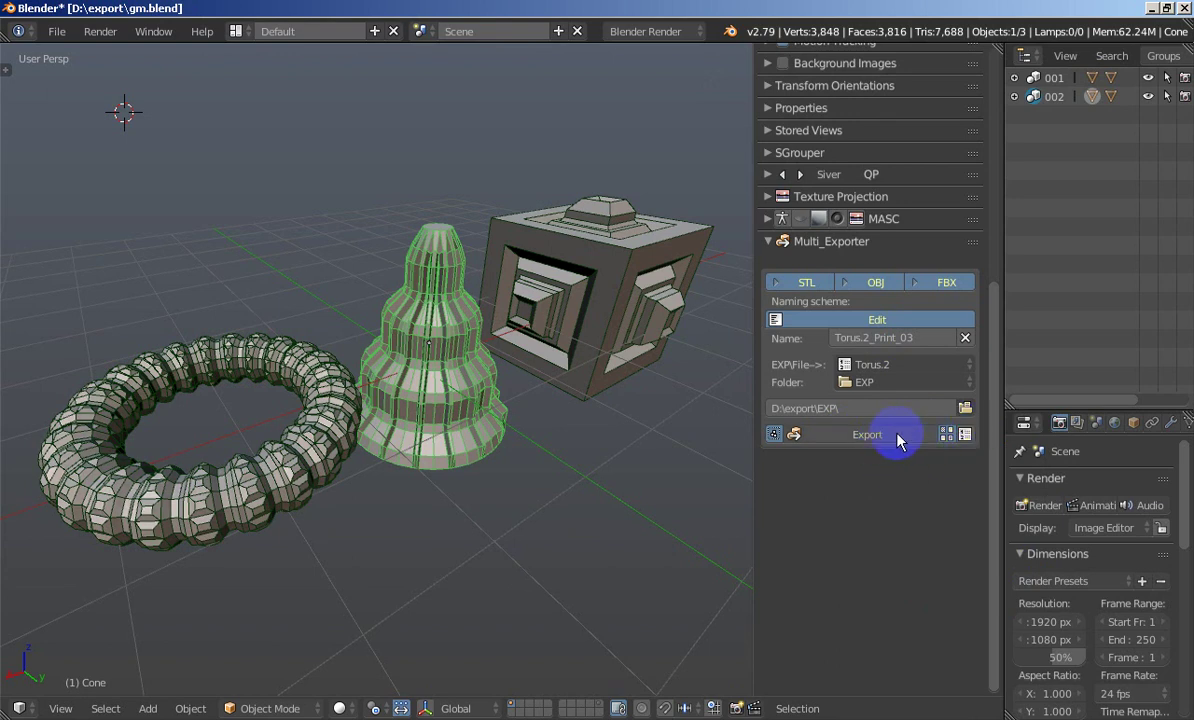
click(891, 437)
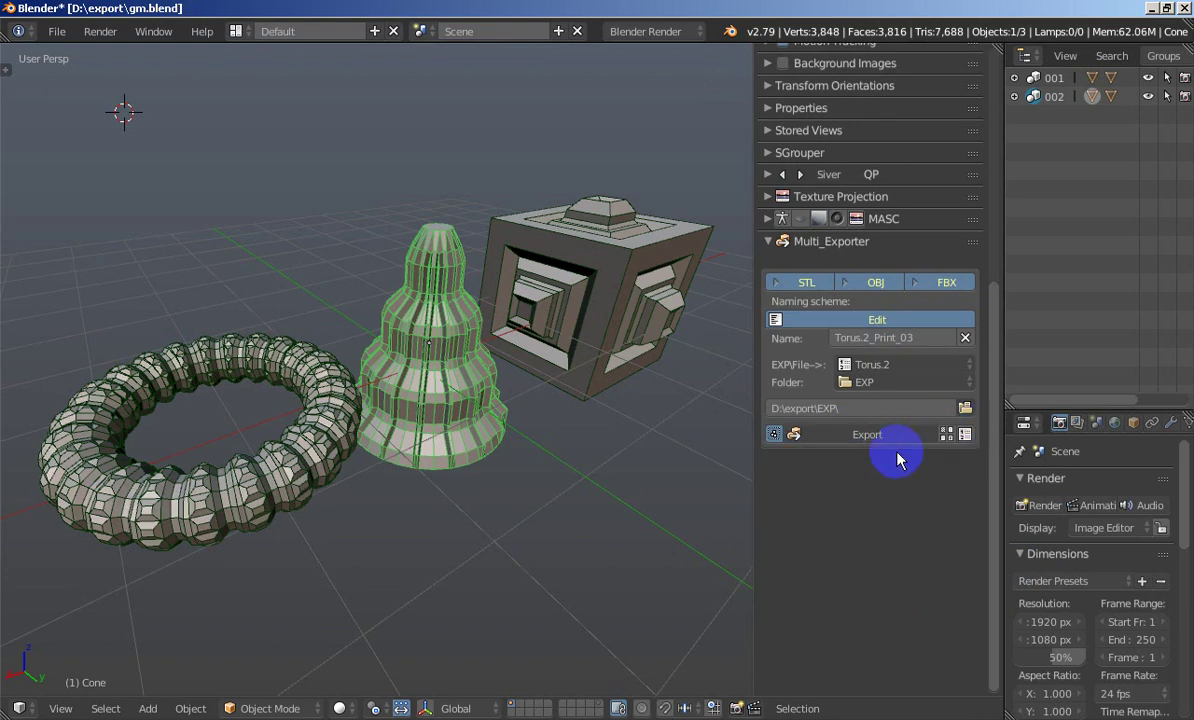
click(875, 437)
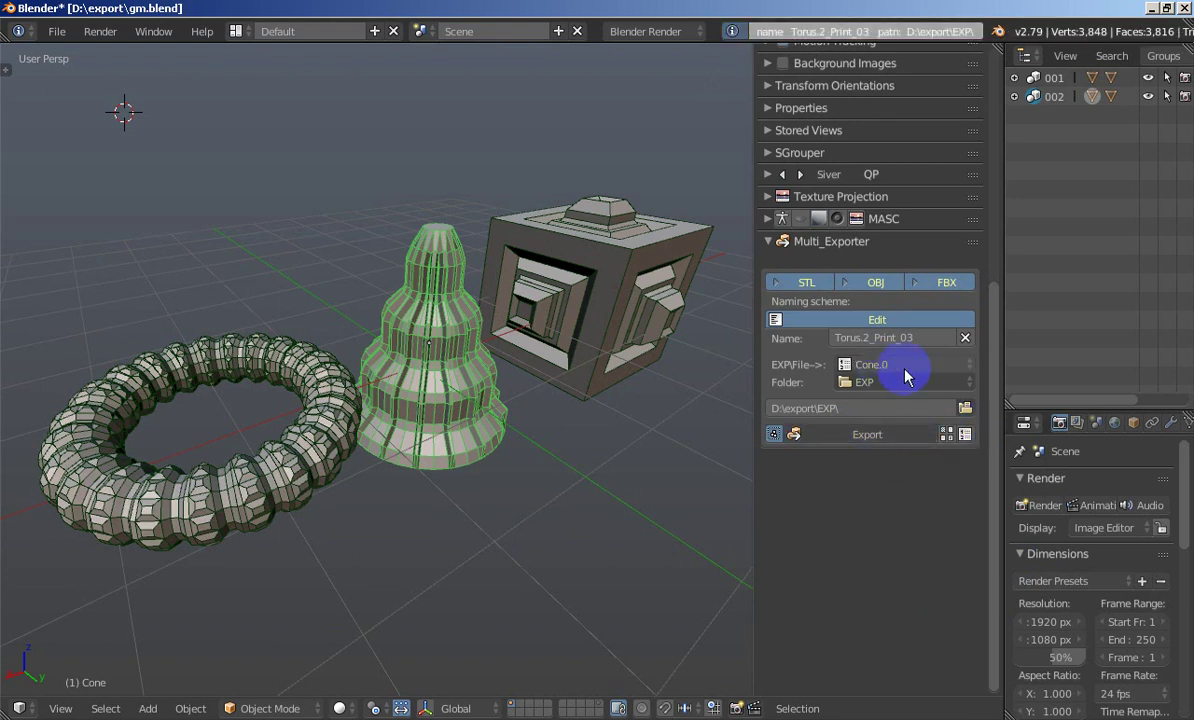
click(965, 408)
click(346, 341)
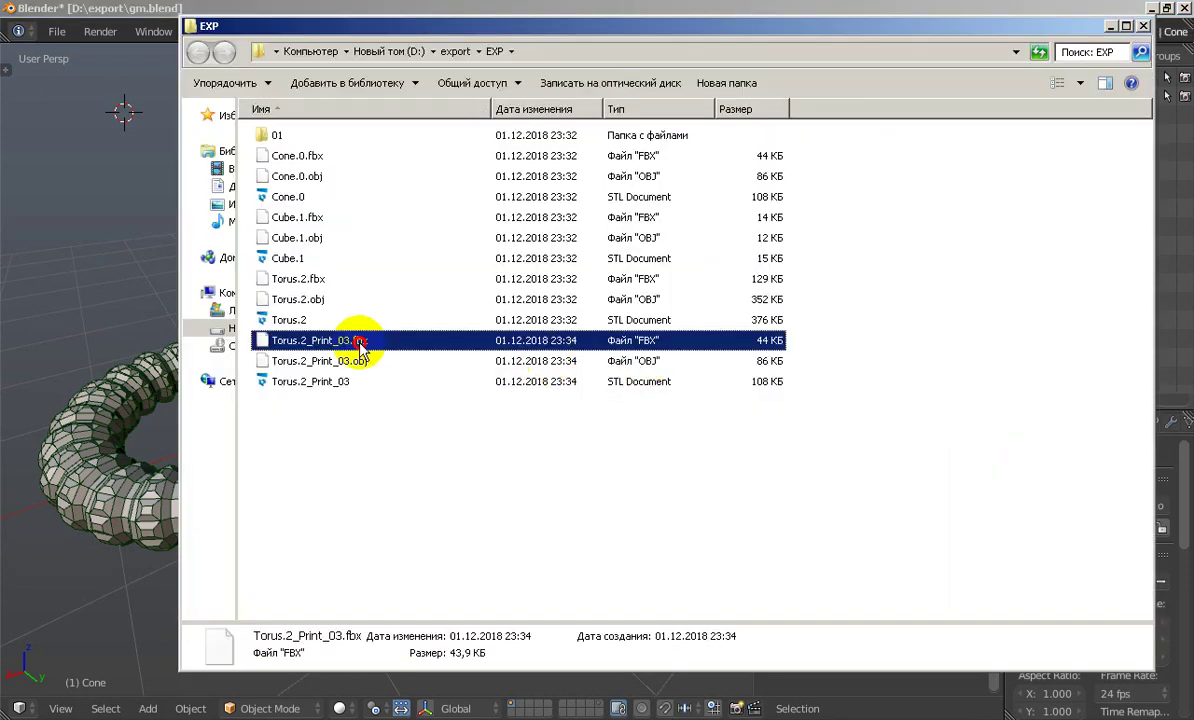
shift+click(356, 364)
shift+click(356, 381)
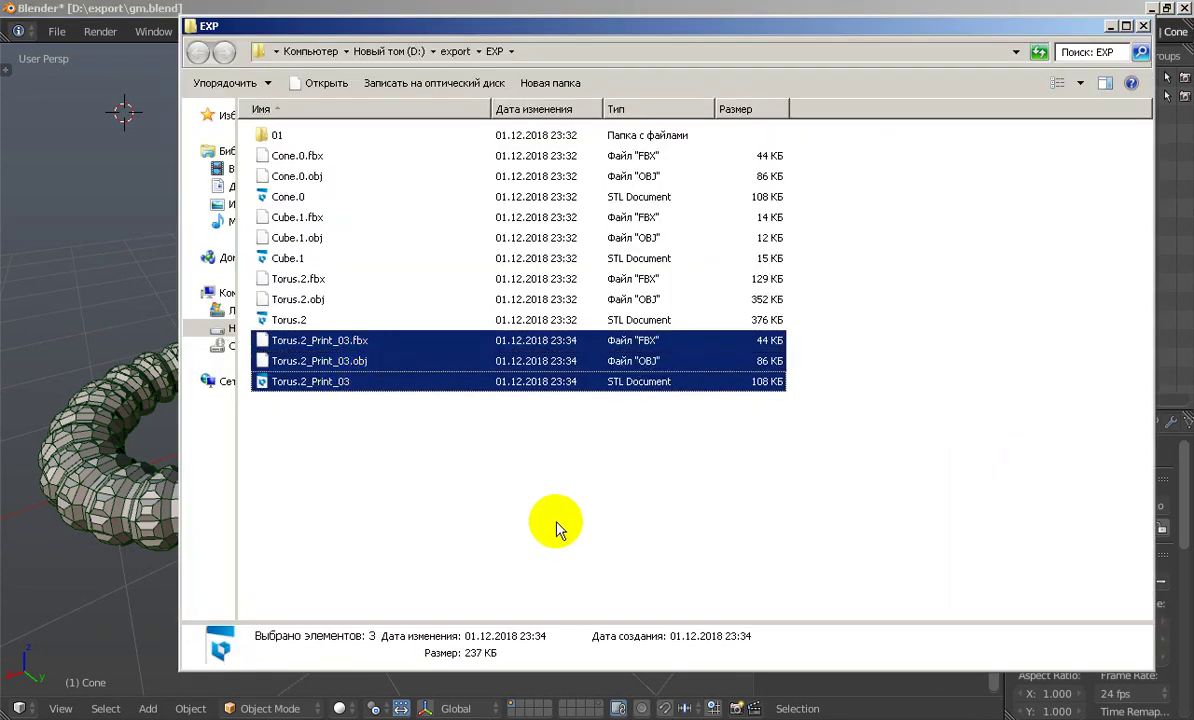
click(935, 410)
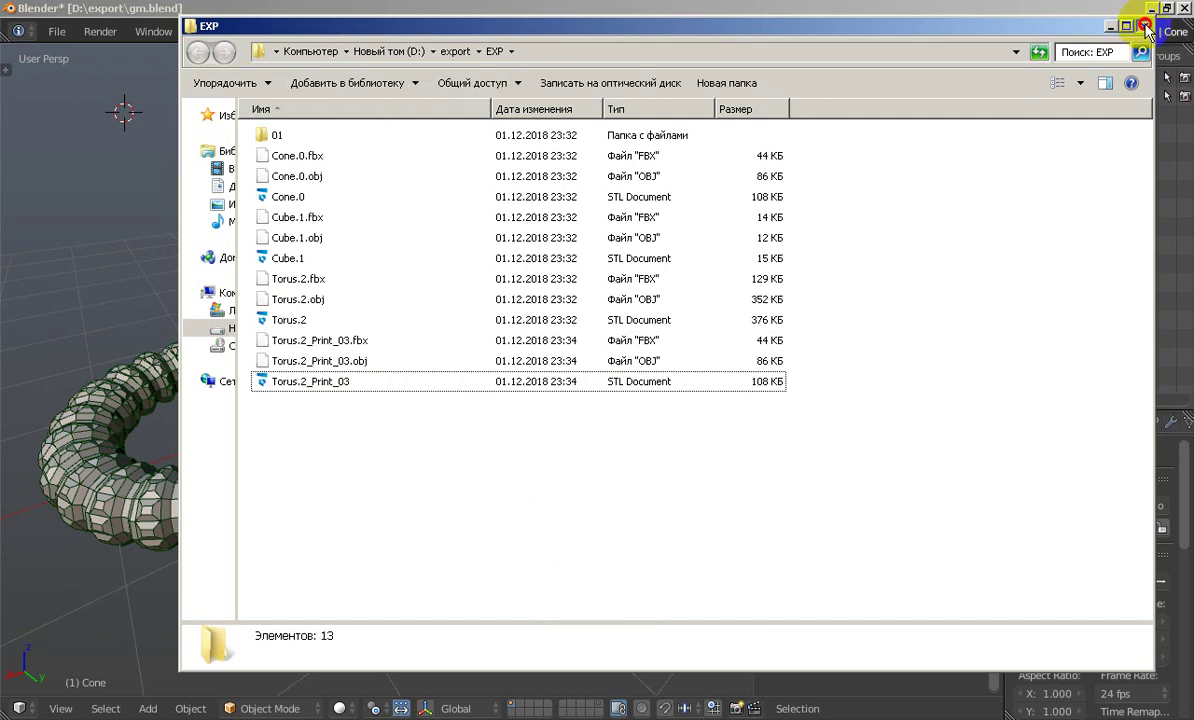
click(1143, 26)
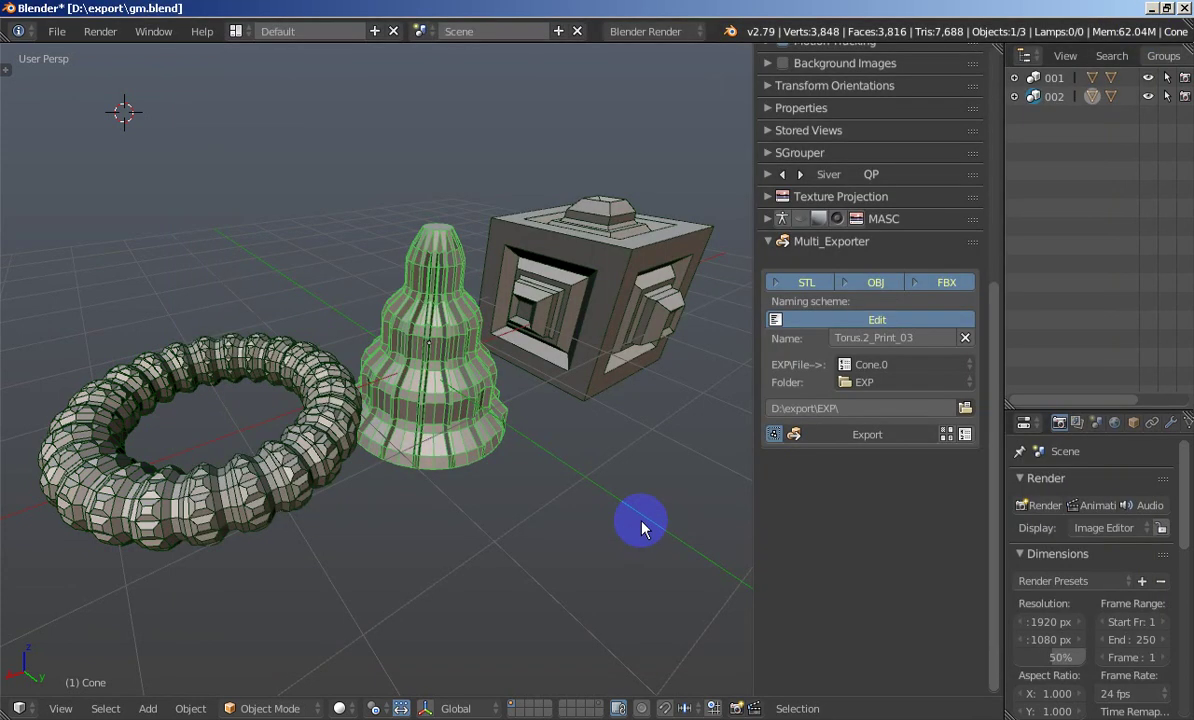
Clear the export name and open the Multi_Exporter add-on preferences
click(967, 340)
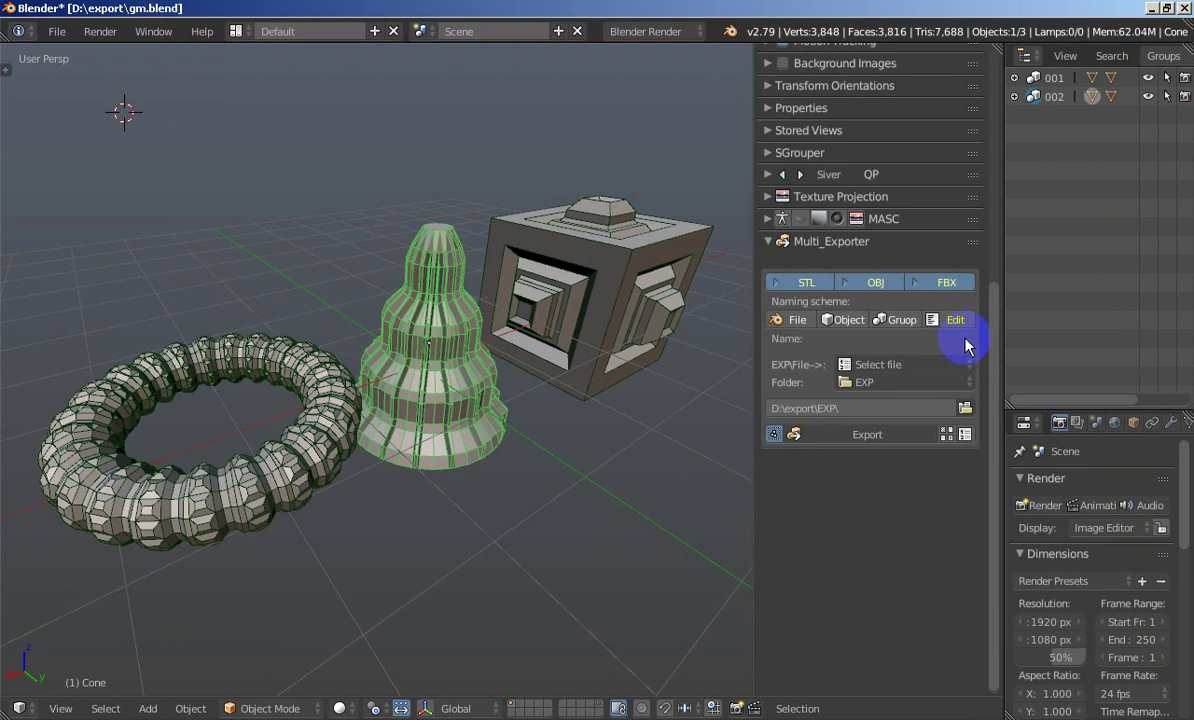
click(671, 506)
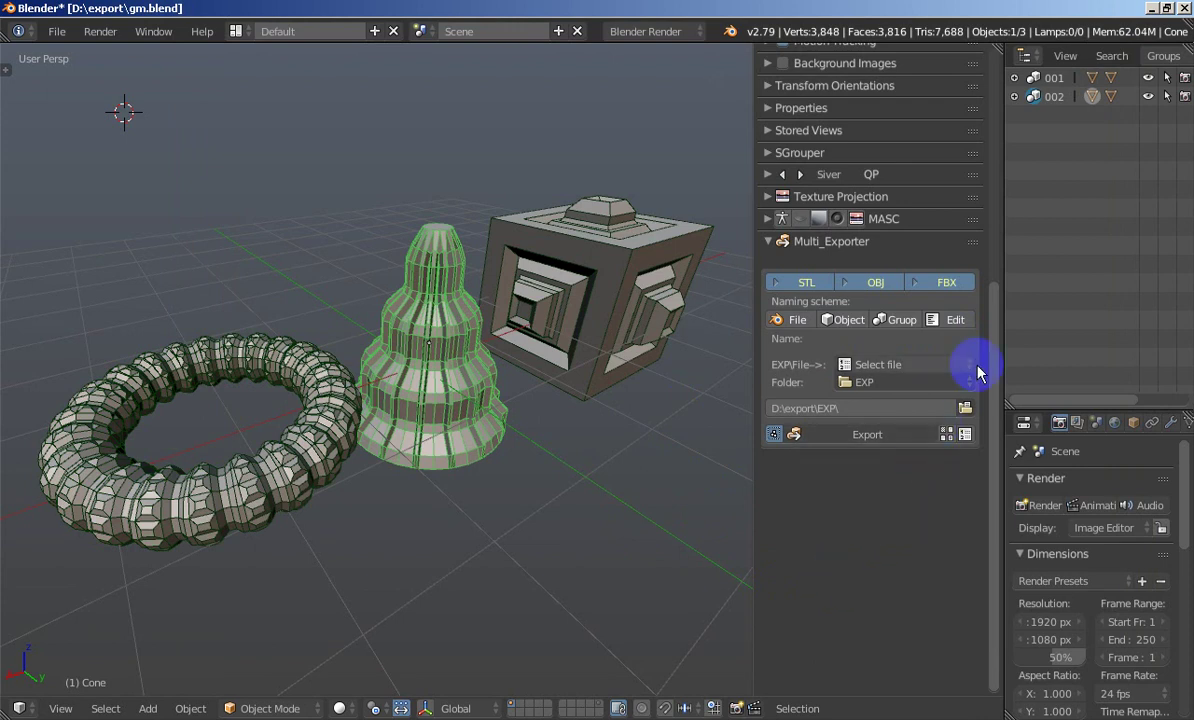
click(395, 707)
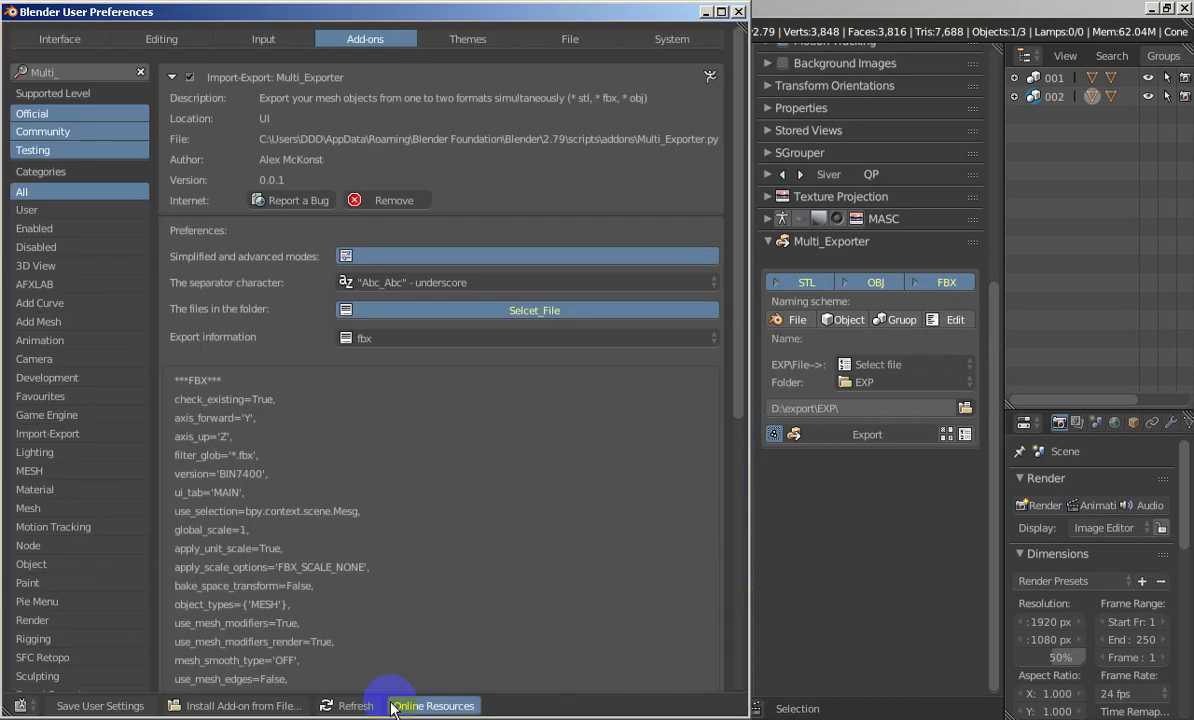
click(405, 704)
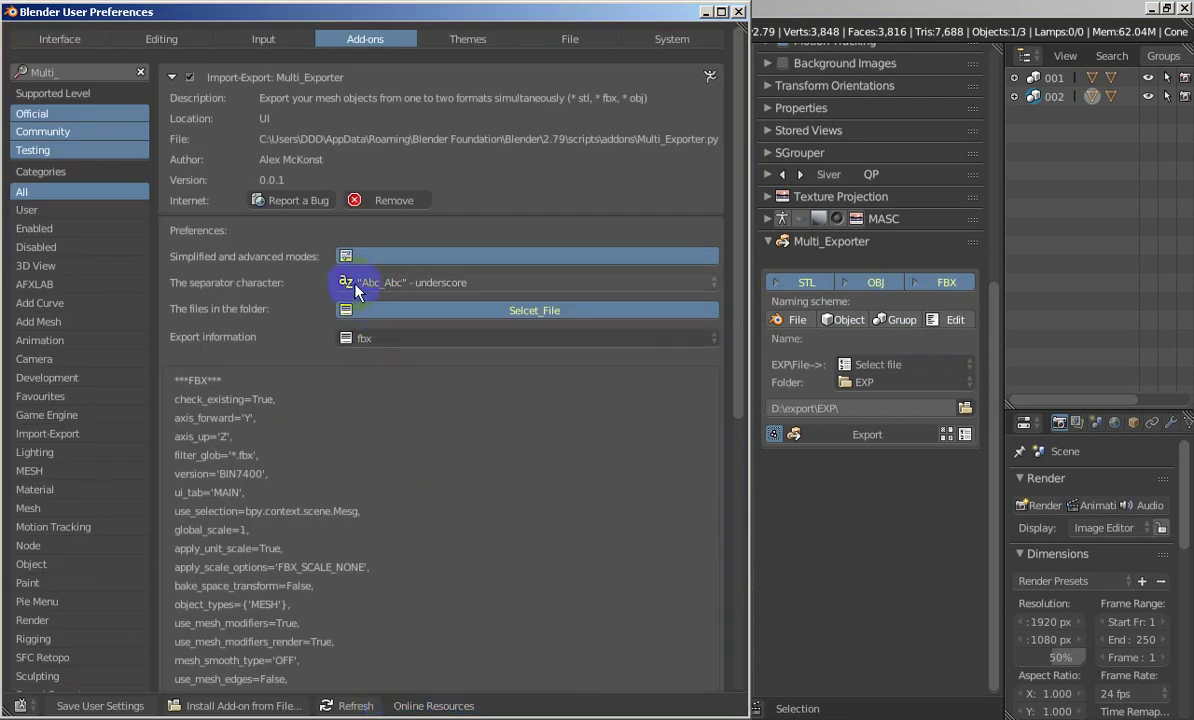
click(485, 284)
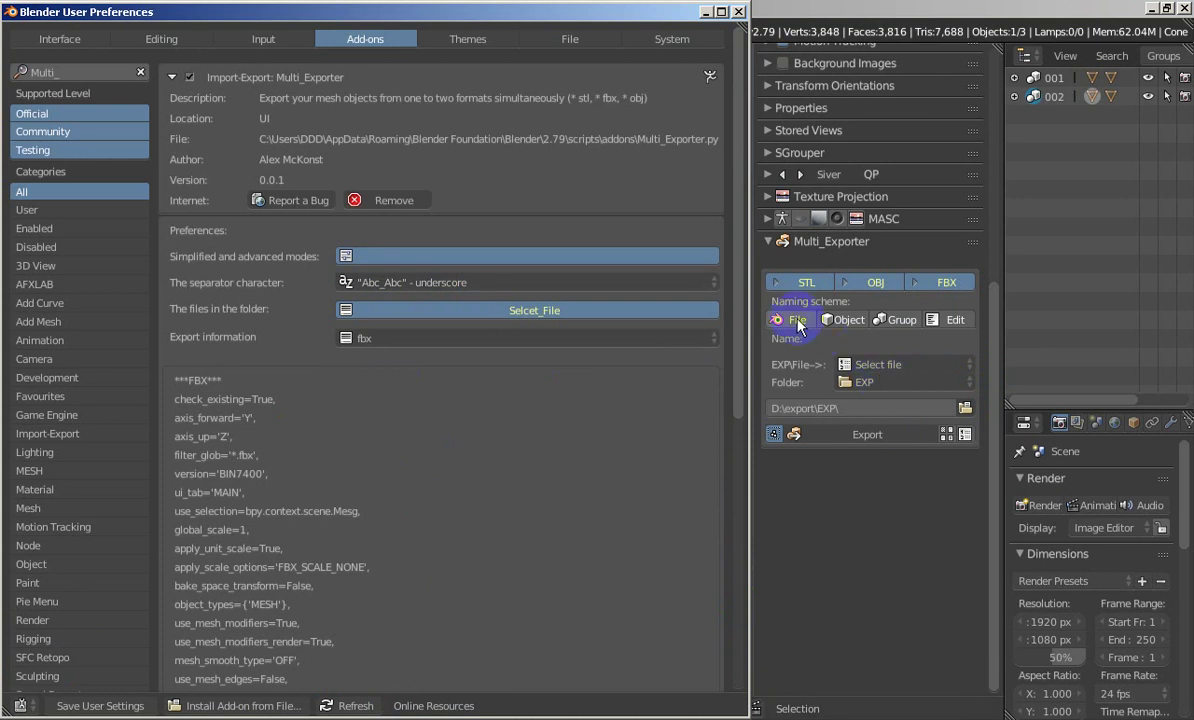
Enable File, Object and Group naming so the export name becomes gm_Cone_002
click(846, 320)
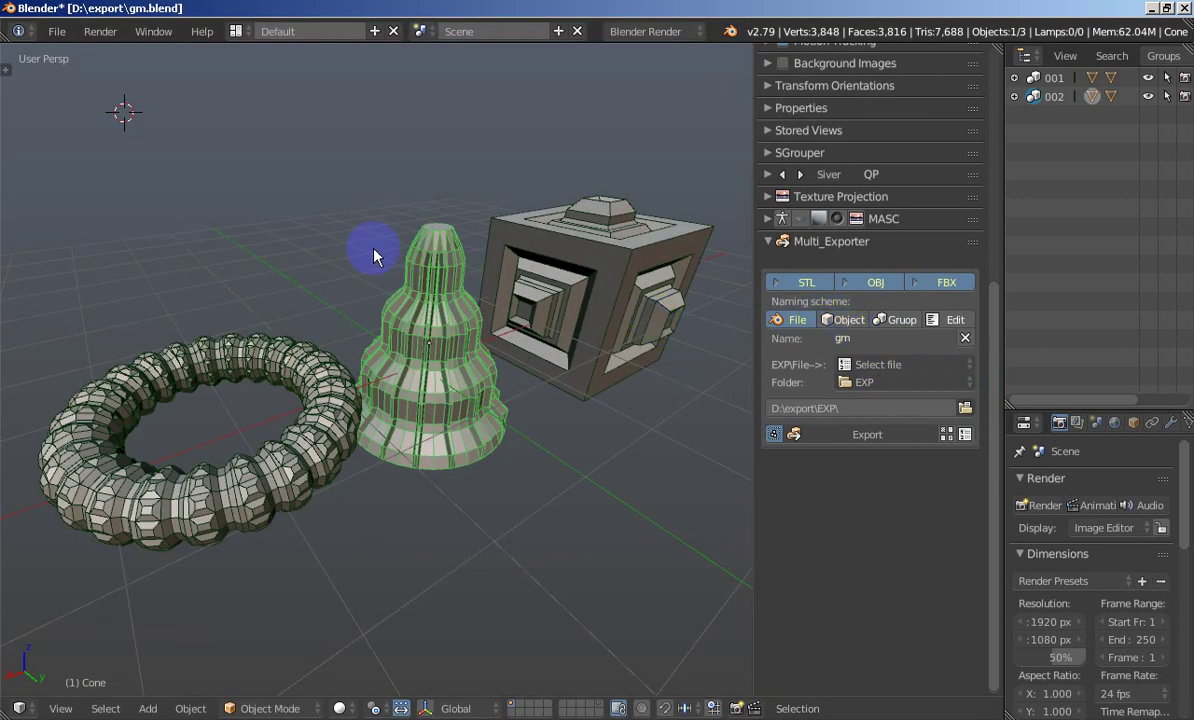
click(845, 320)
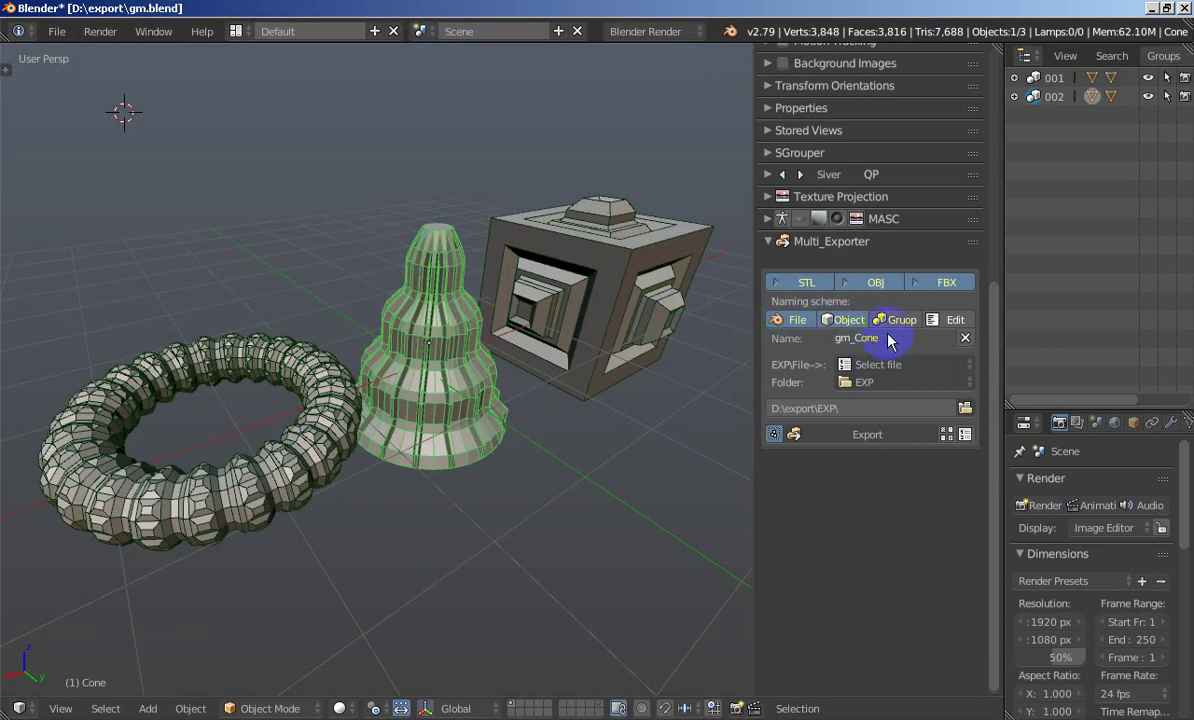
click(895, 320)
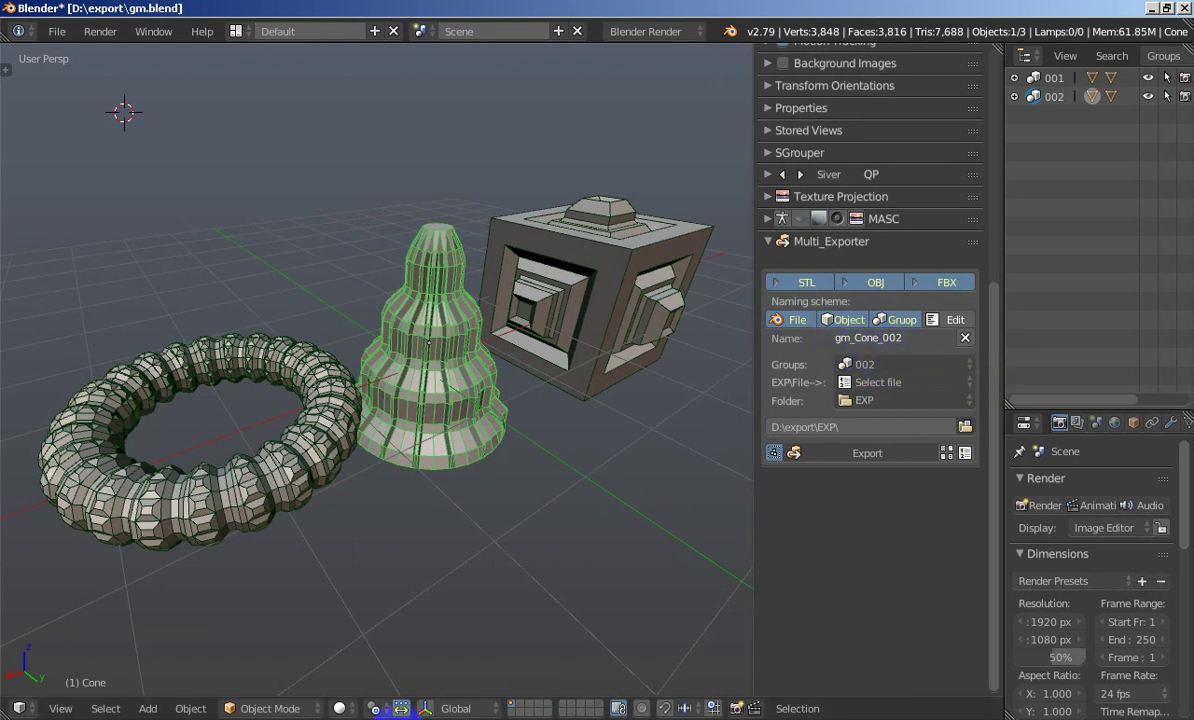
click(386, 706)
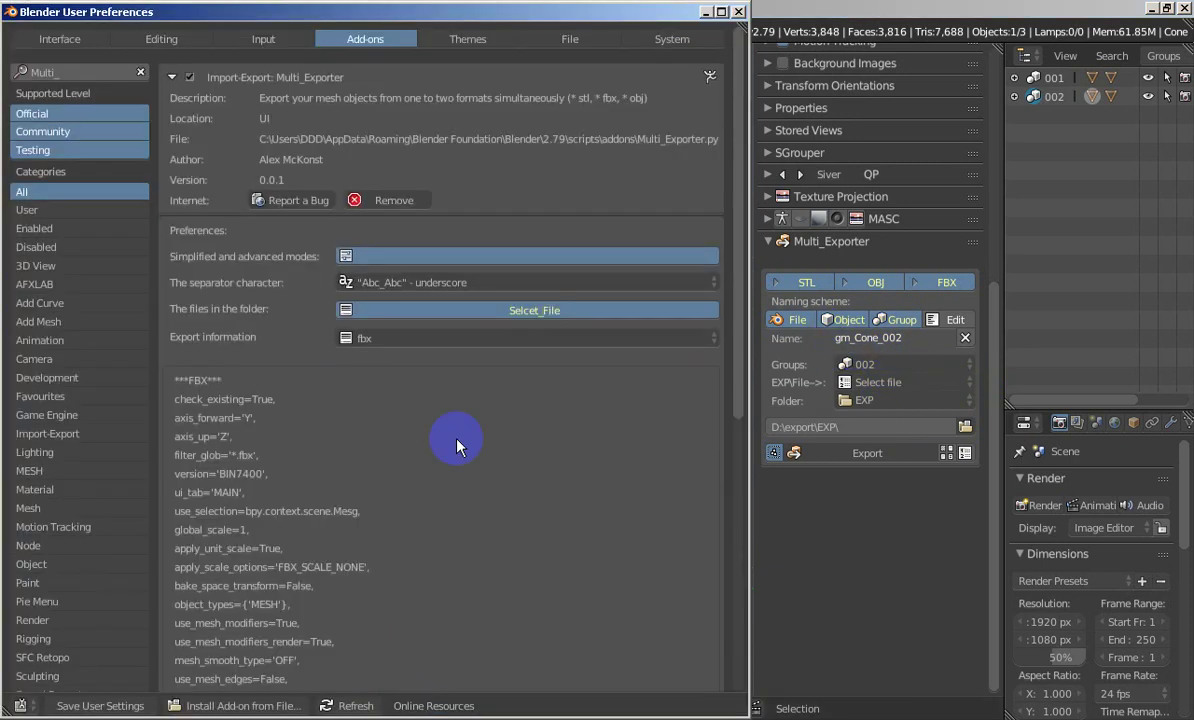
Set the separator character to the double right parenthesis 'Abc))Abc'
click(455, 283)
click(432, 203)
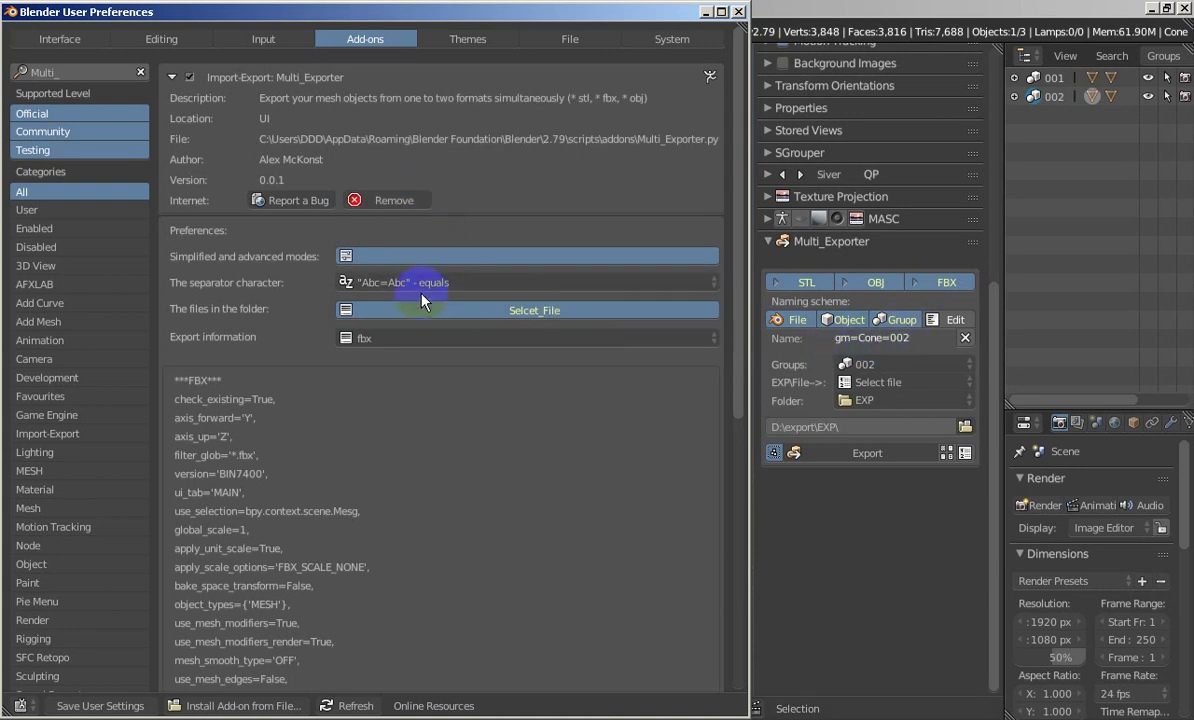
click(395, 280)
click(386, 225)
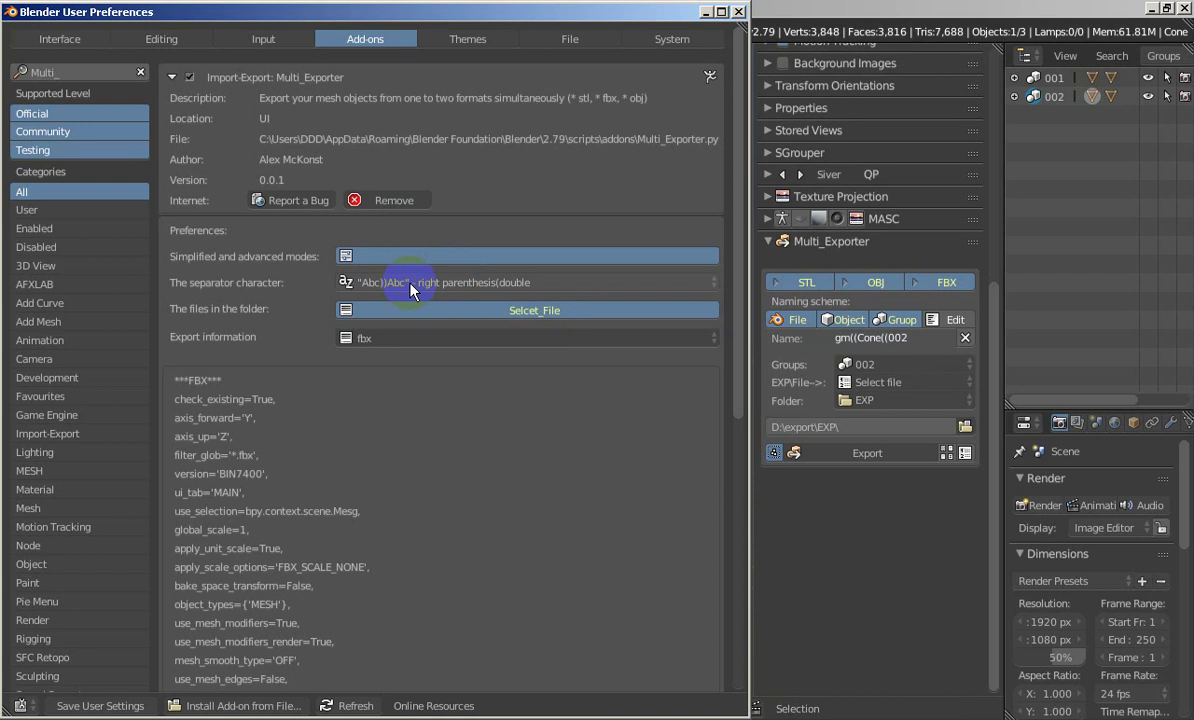
Export the cone as gm))Cone))002 into D:\export\EXP
ctrl+scroll(405, 284, up, 1)
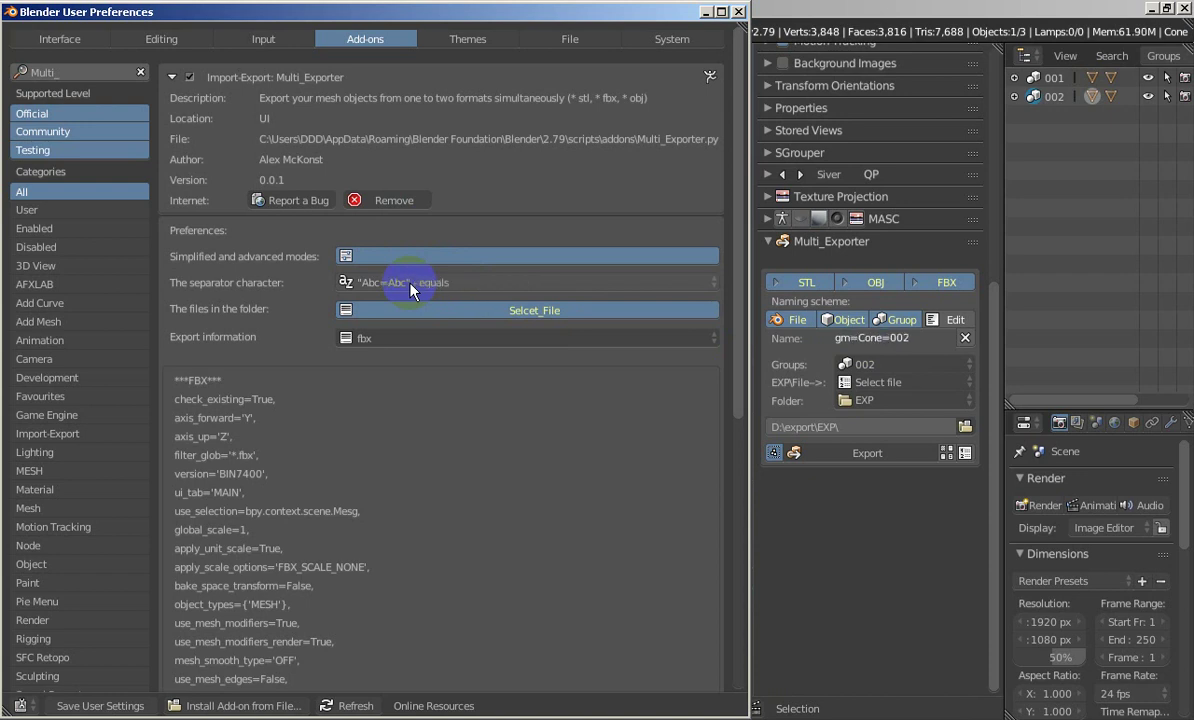
ctrl+scroll(411, 284, up, 1)
ctrl+scroll(411, 284, up, 1)
click(865, 655)
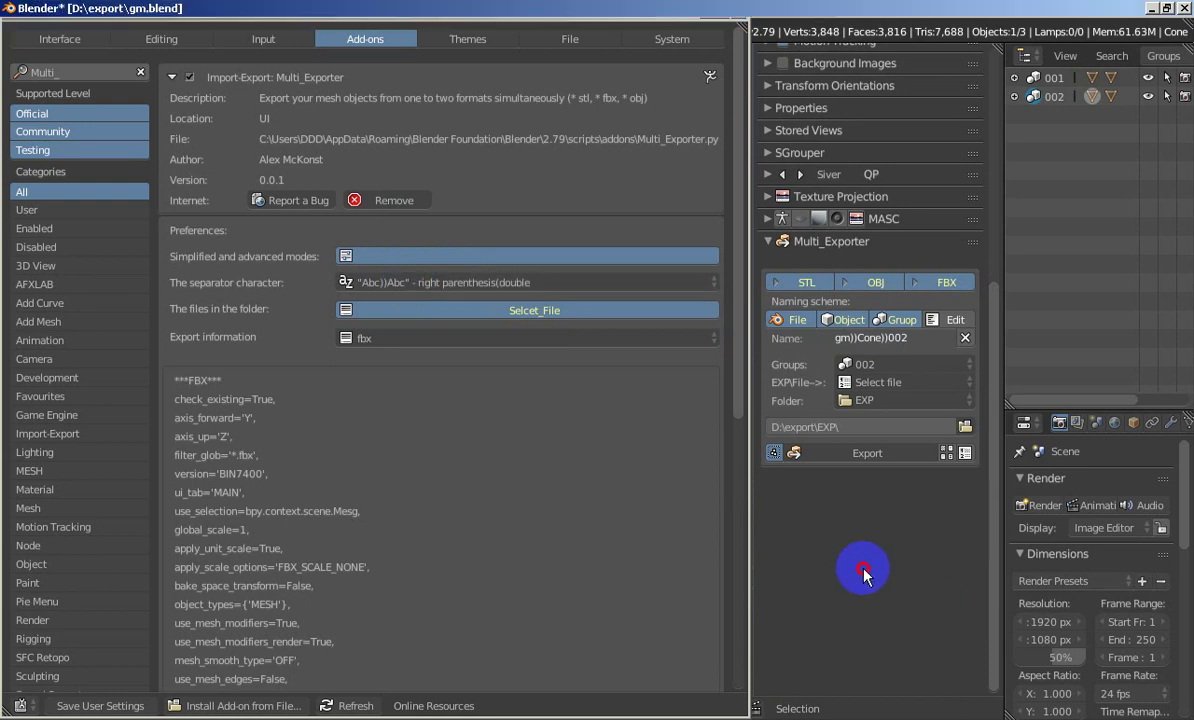
click(871, 456)
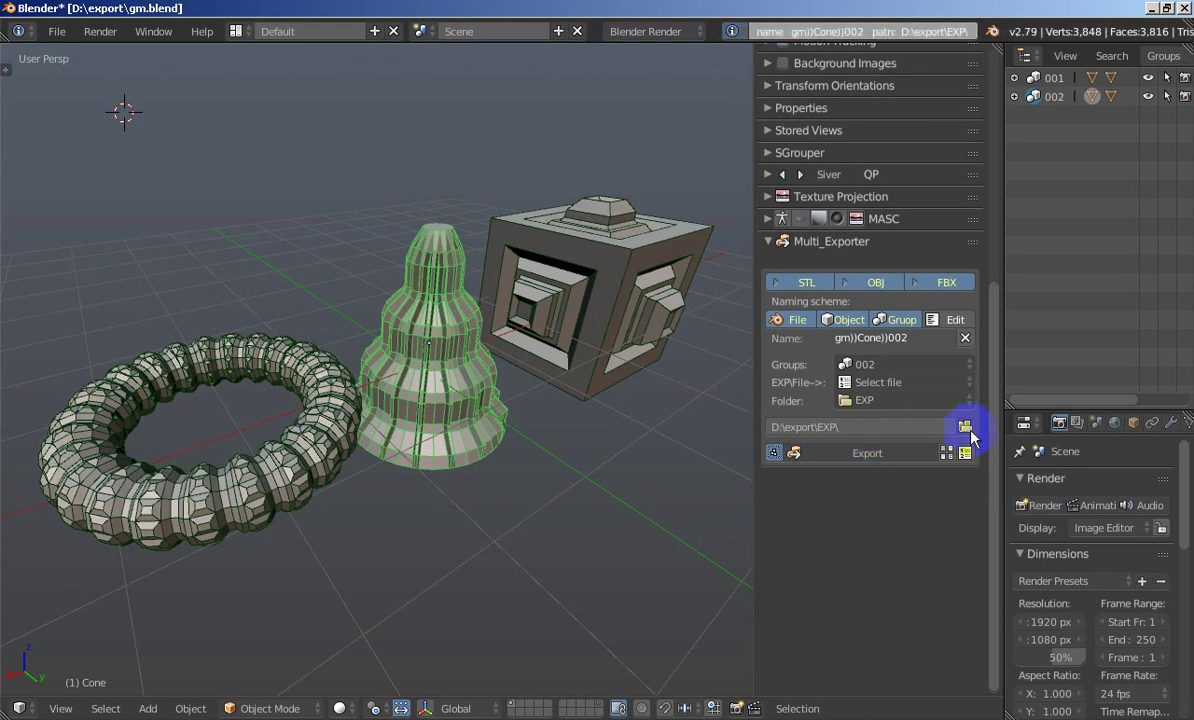
click(966, 428)
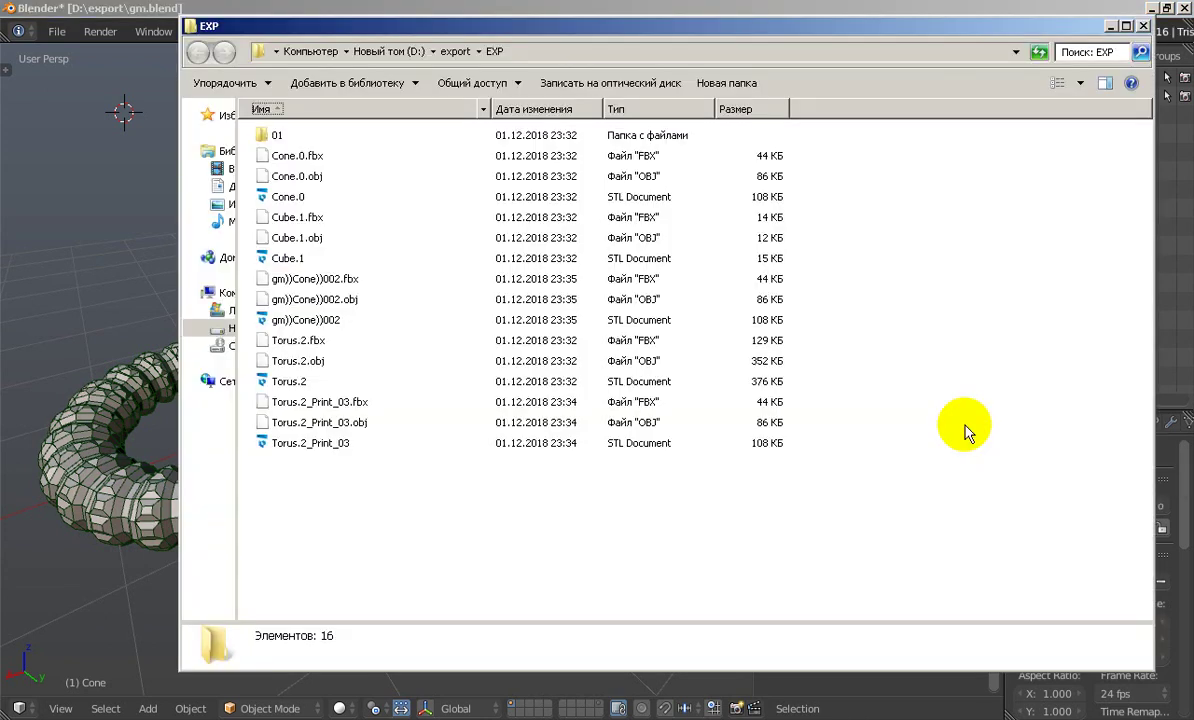
click(300, 279)
shift+click(320, 320)
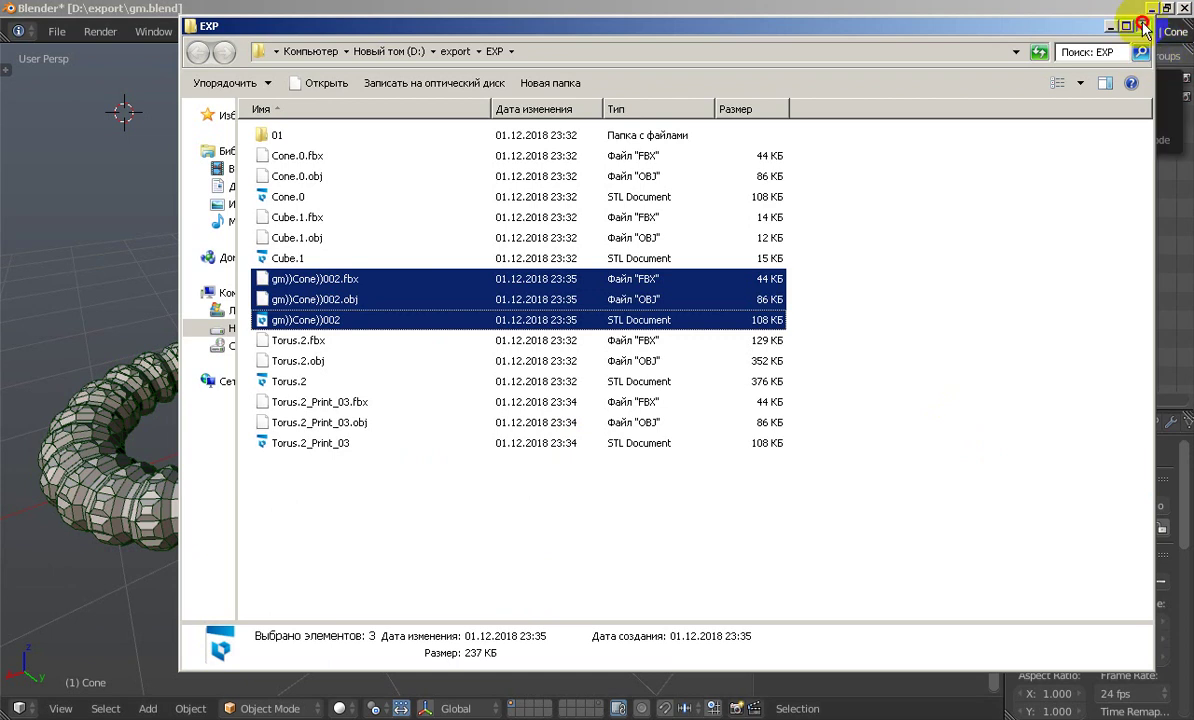
click(1144, 27)
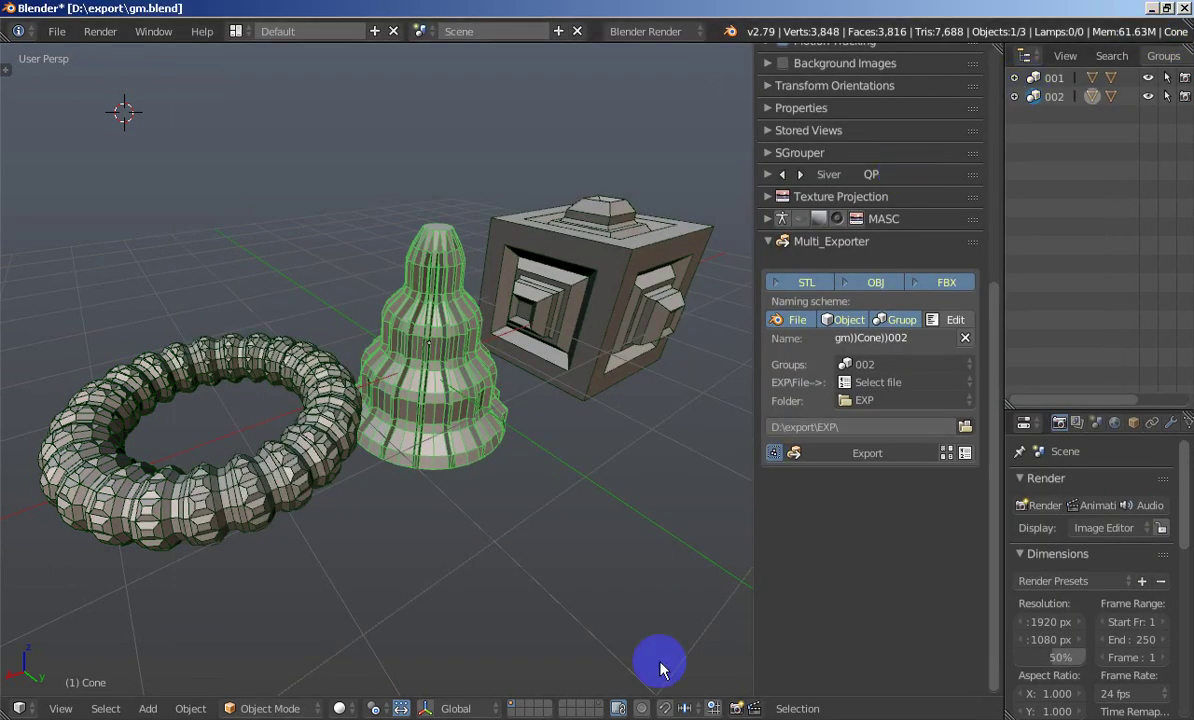